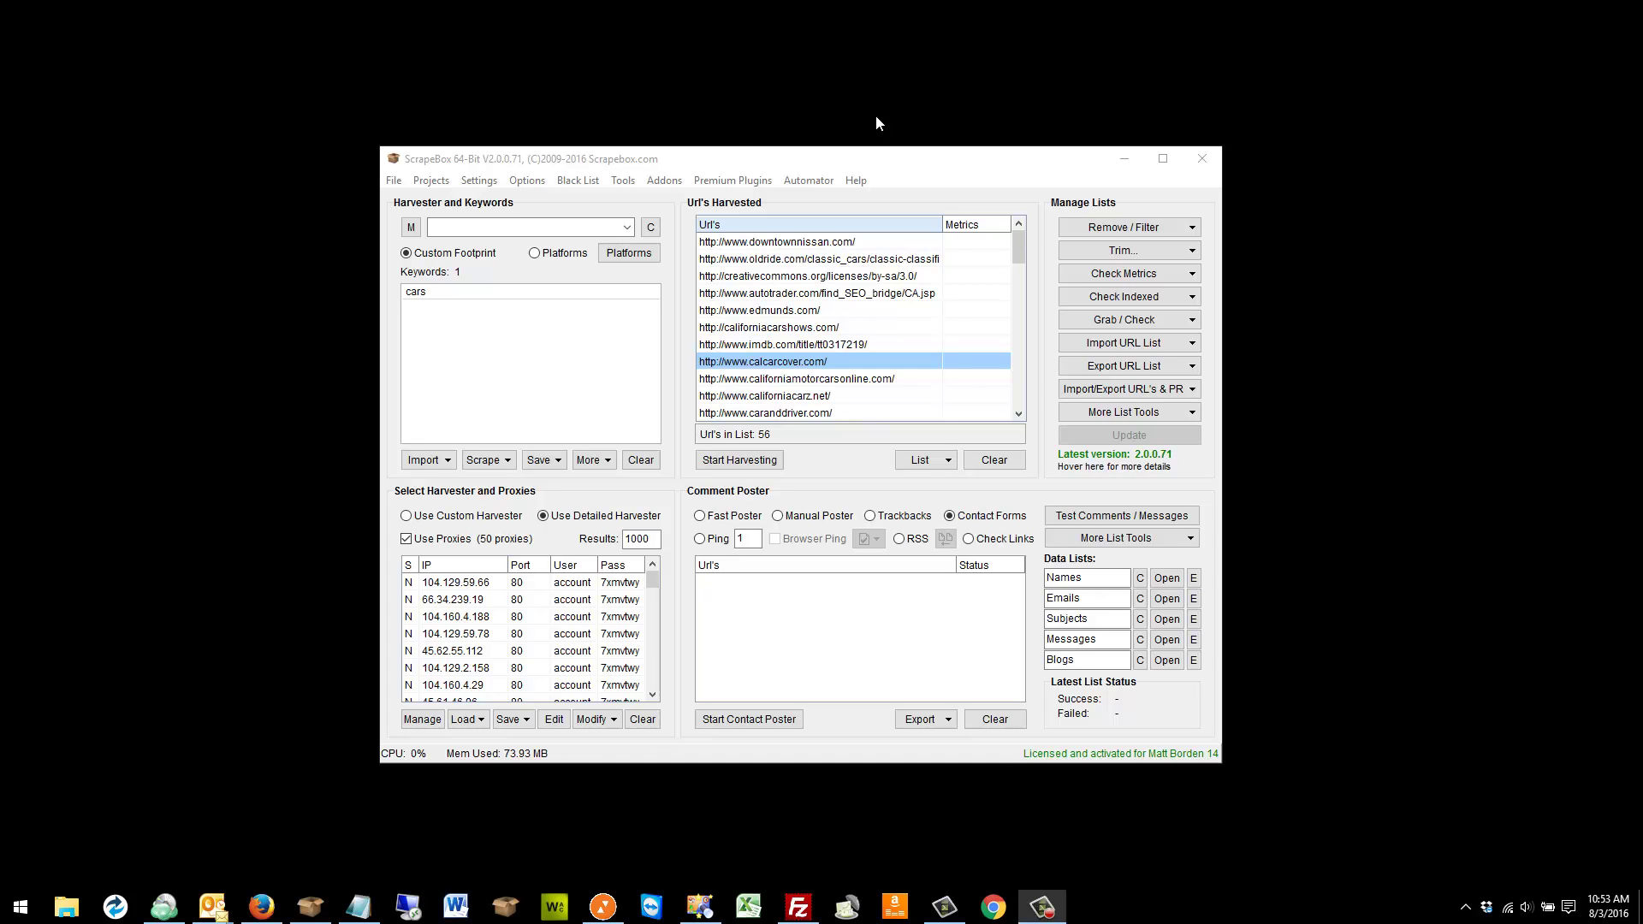
Browse the available addons list, checking Sitemap Scraper, then launch the Social Account Scraper addon.
click(667, 178)
click(680, 199)
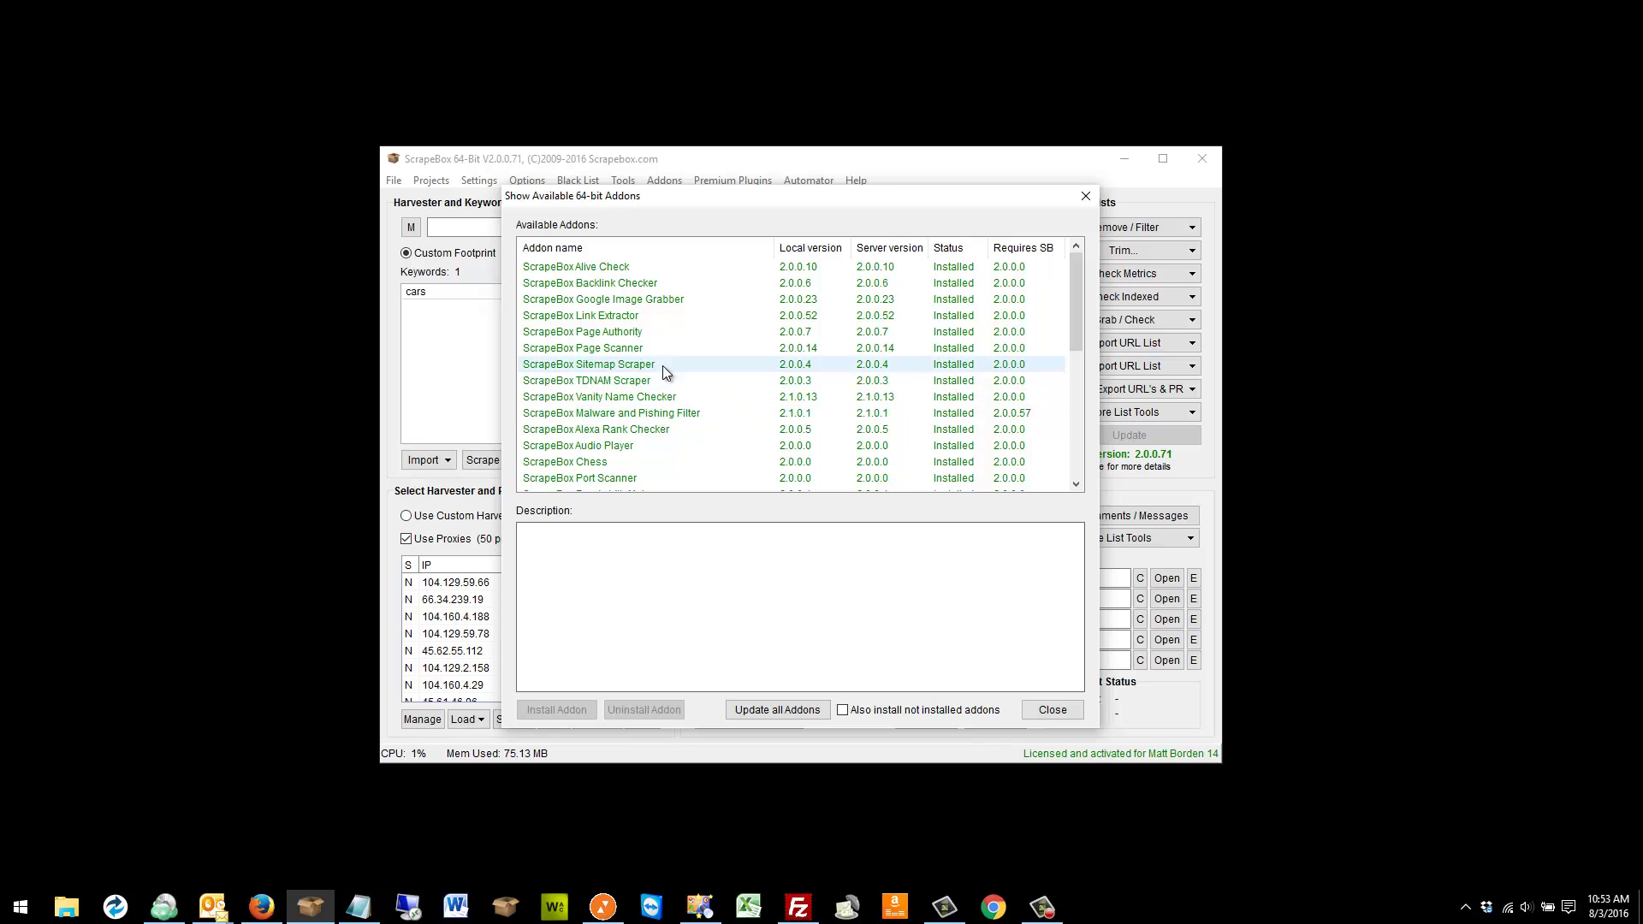
click(662, 366)
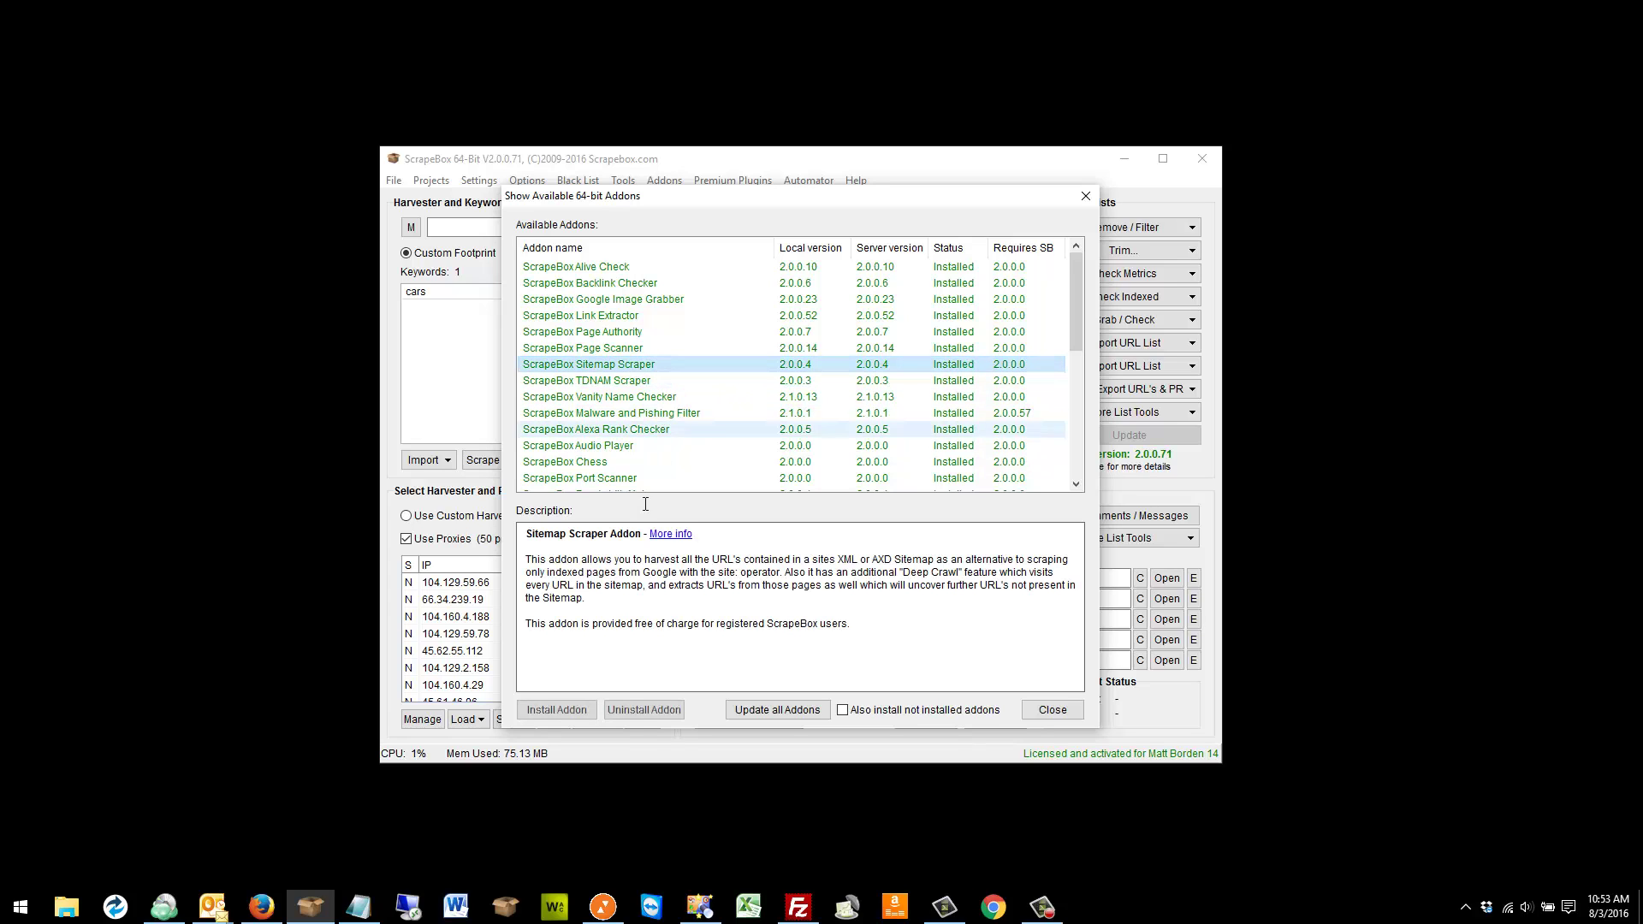
click(1064, 715)
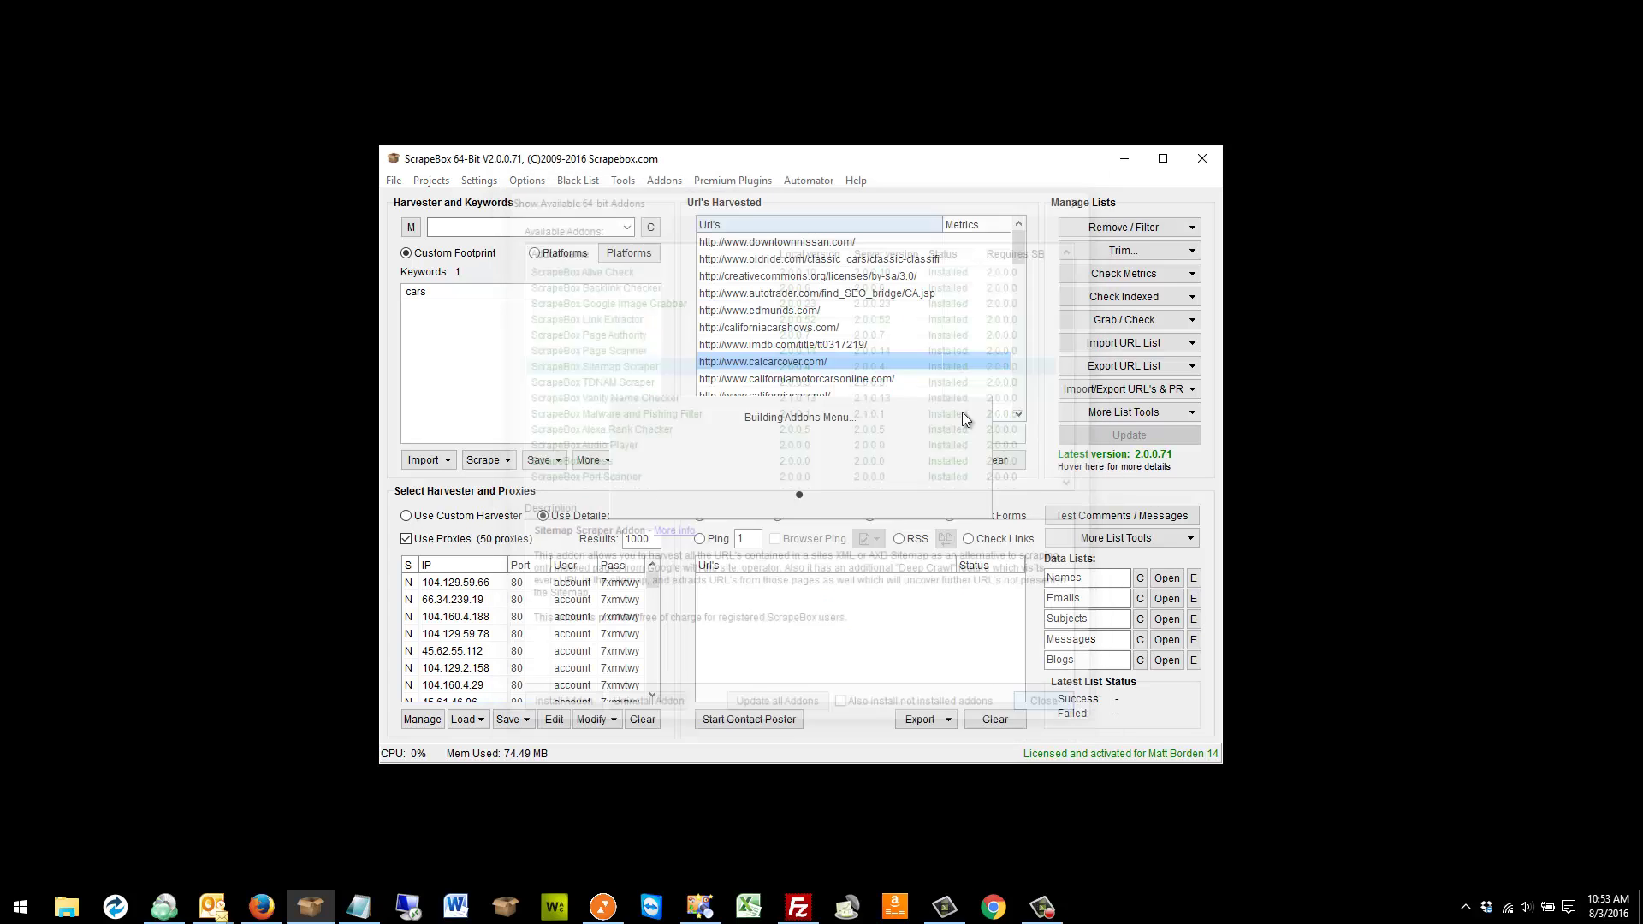
click(664, 180)
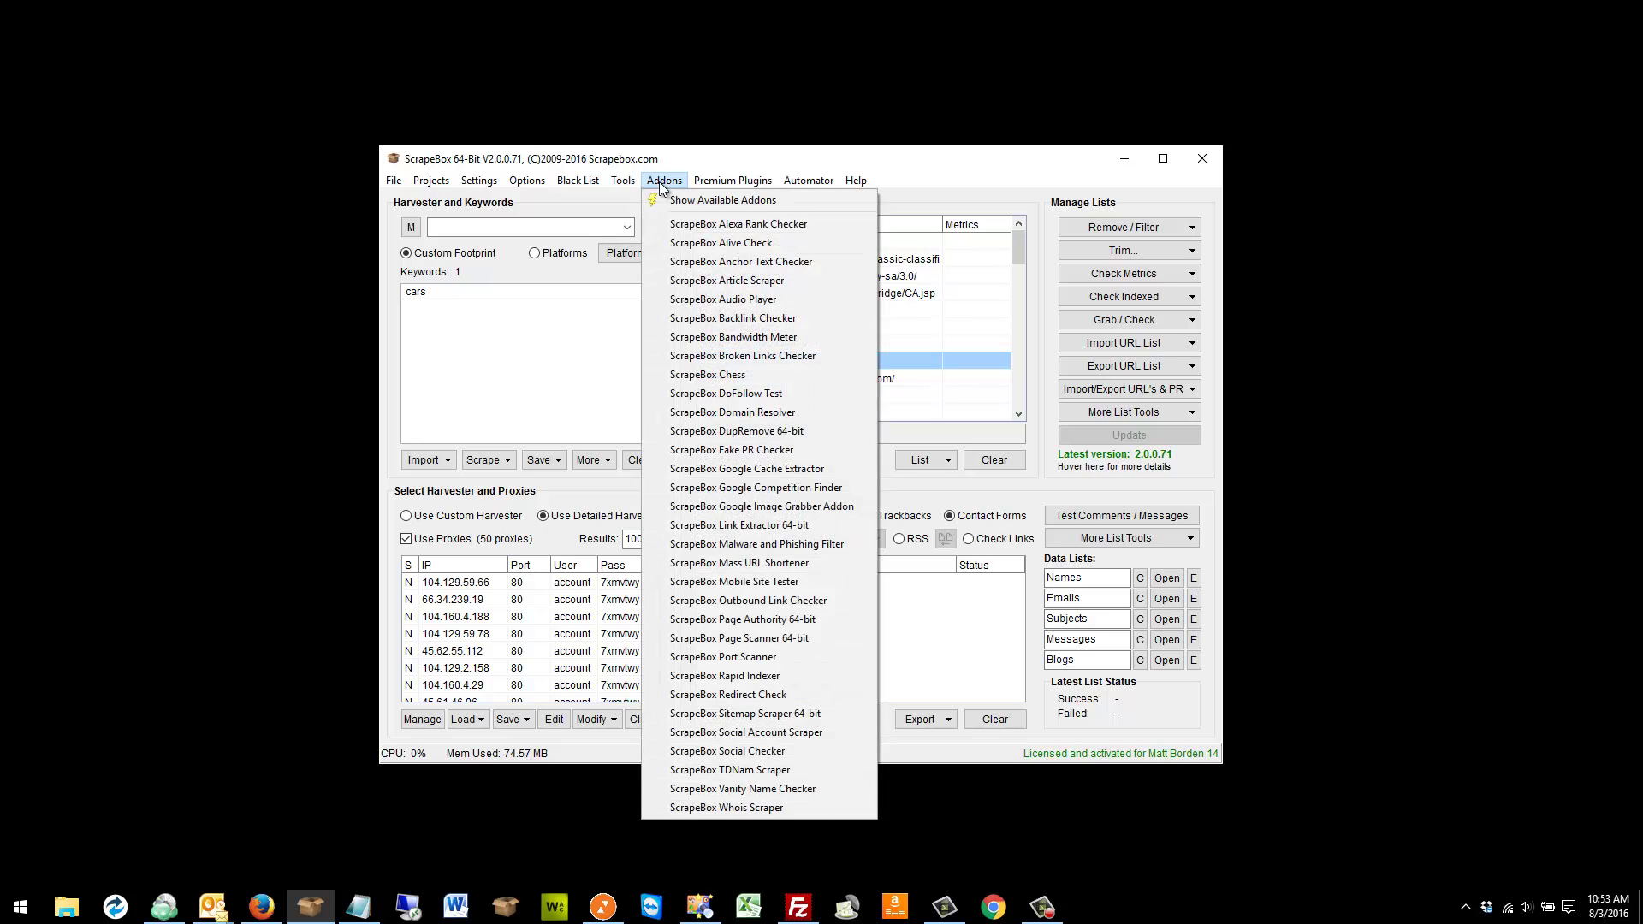
click(830, 734)
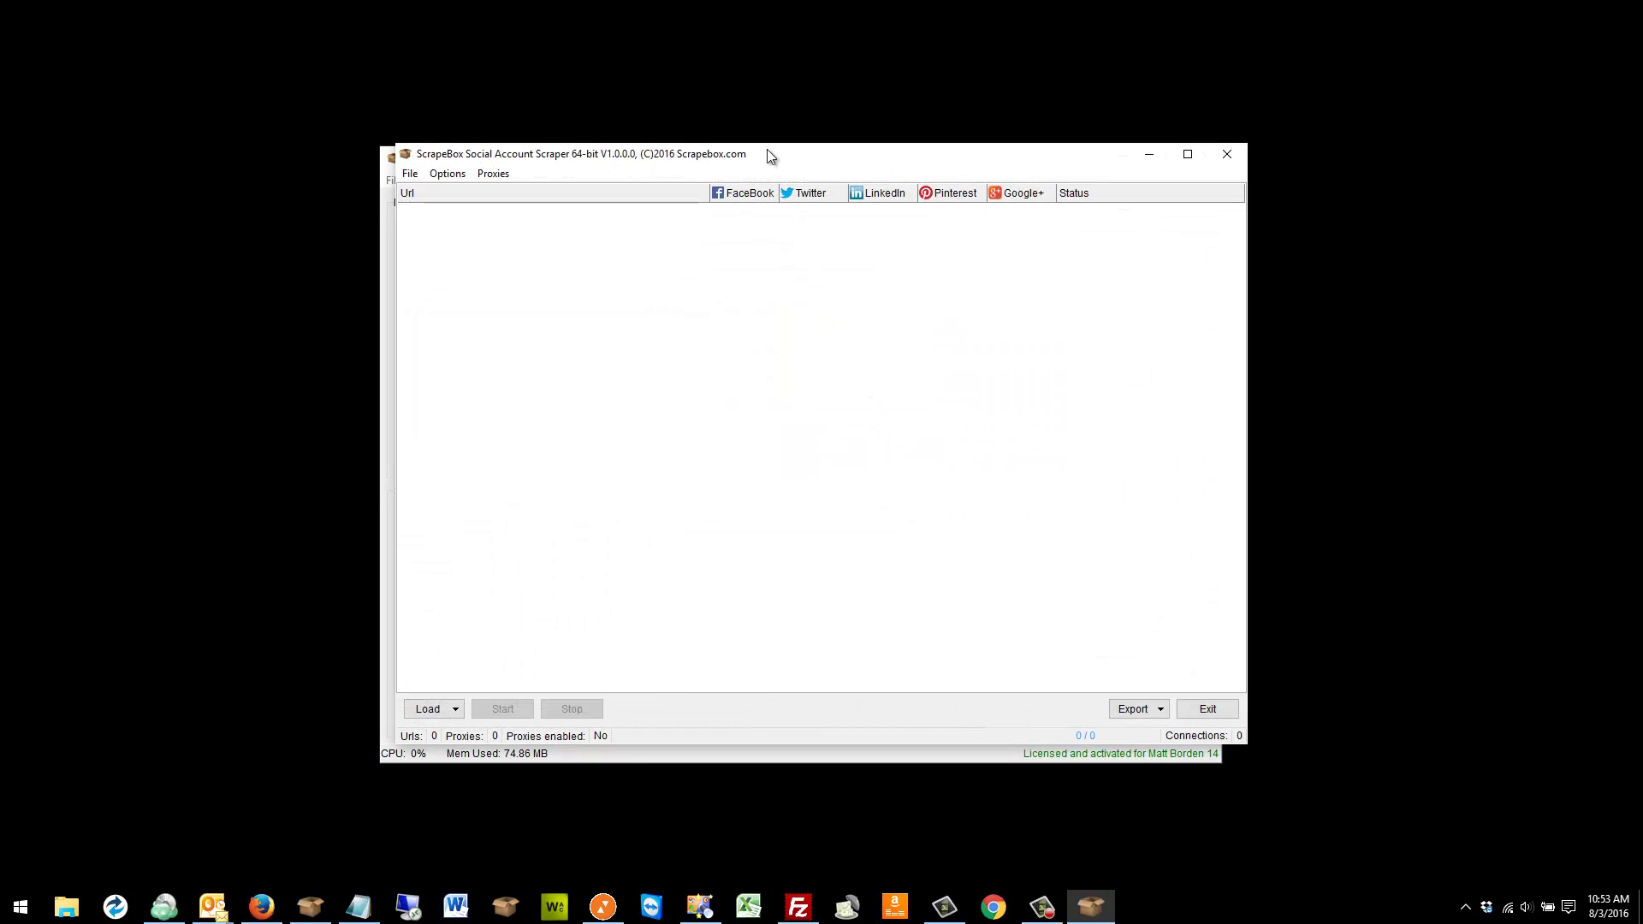
Review the scraper's connection/timeout, pages-to-crawl and proxy settings, leaving all of them unchanged.
click(410, 174)
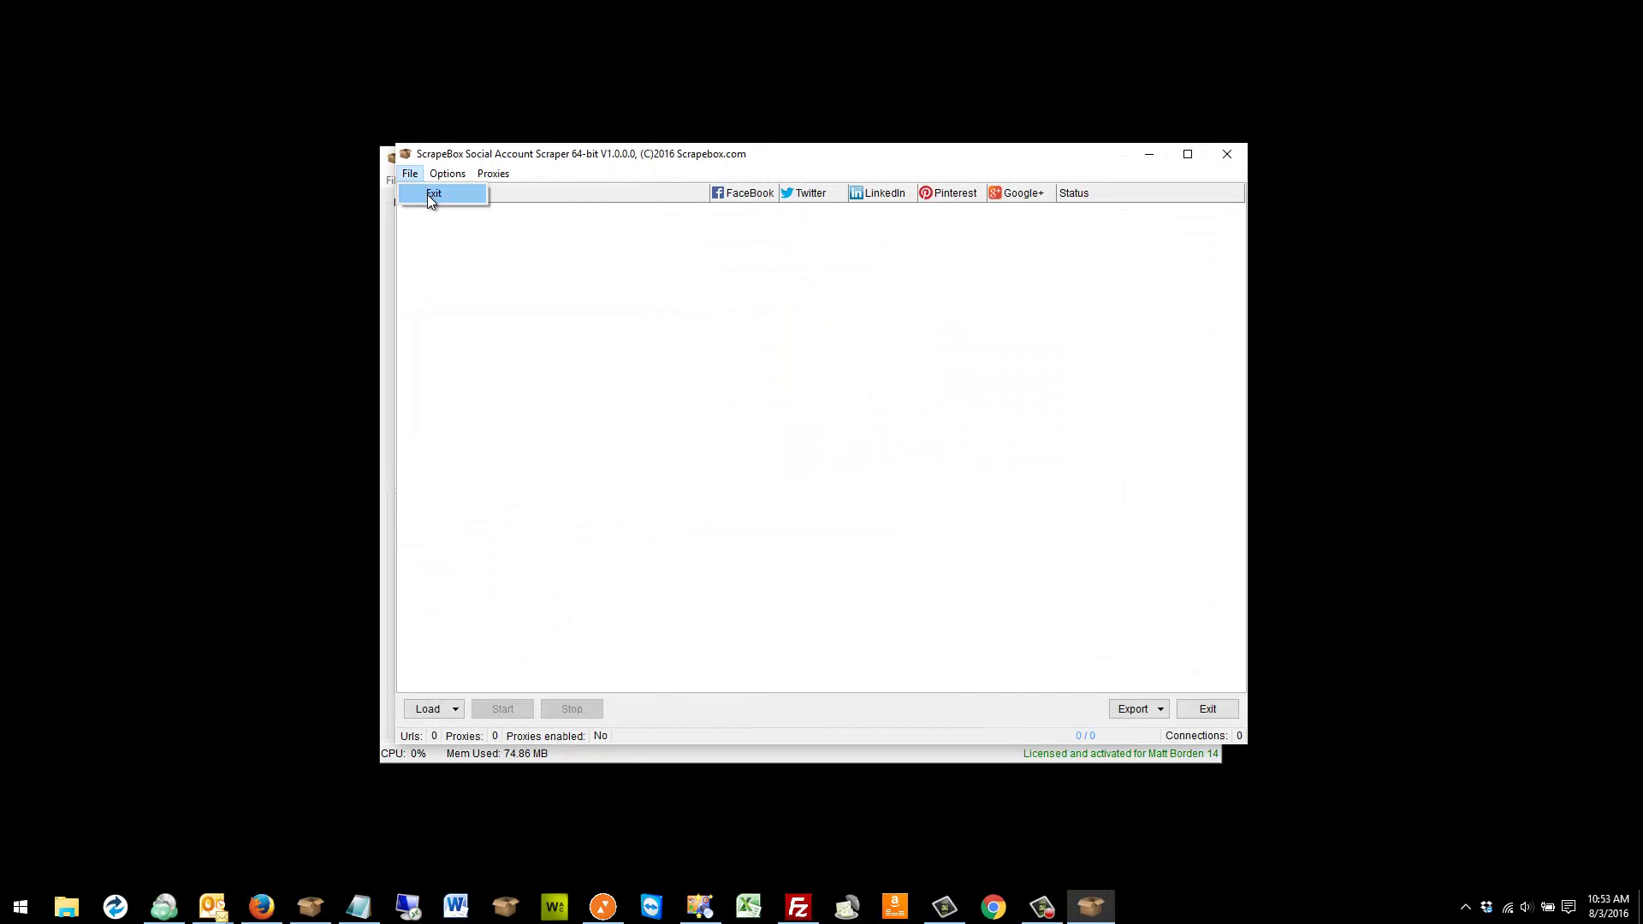
mouse_move(448, 184)
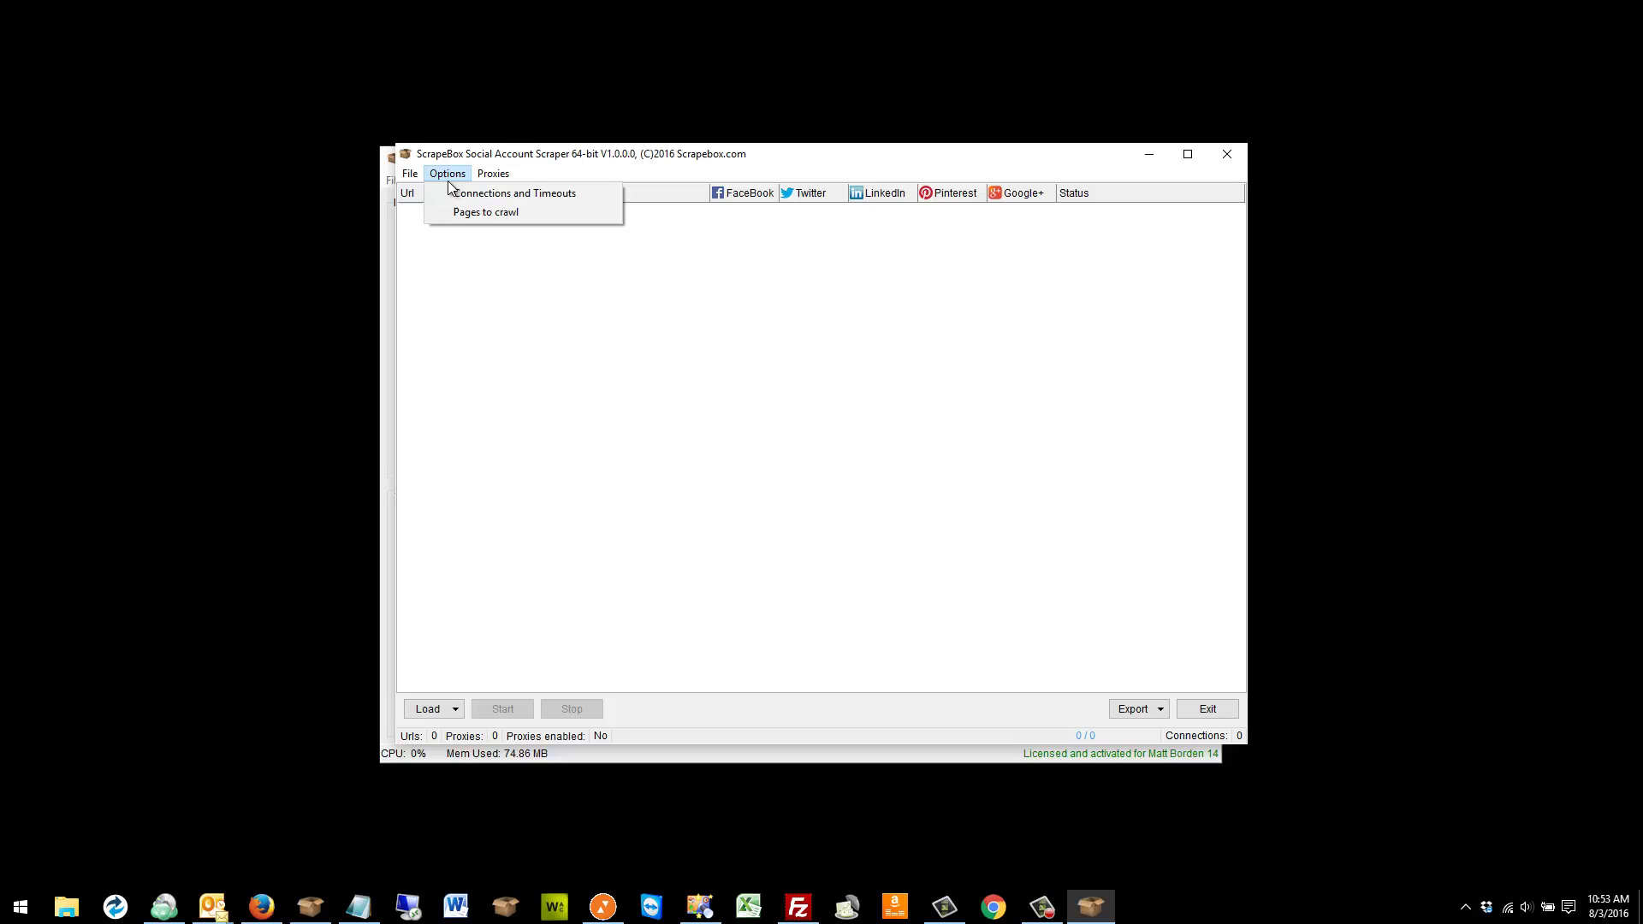
click(454, 192)
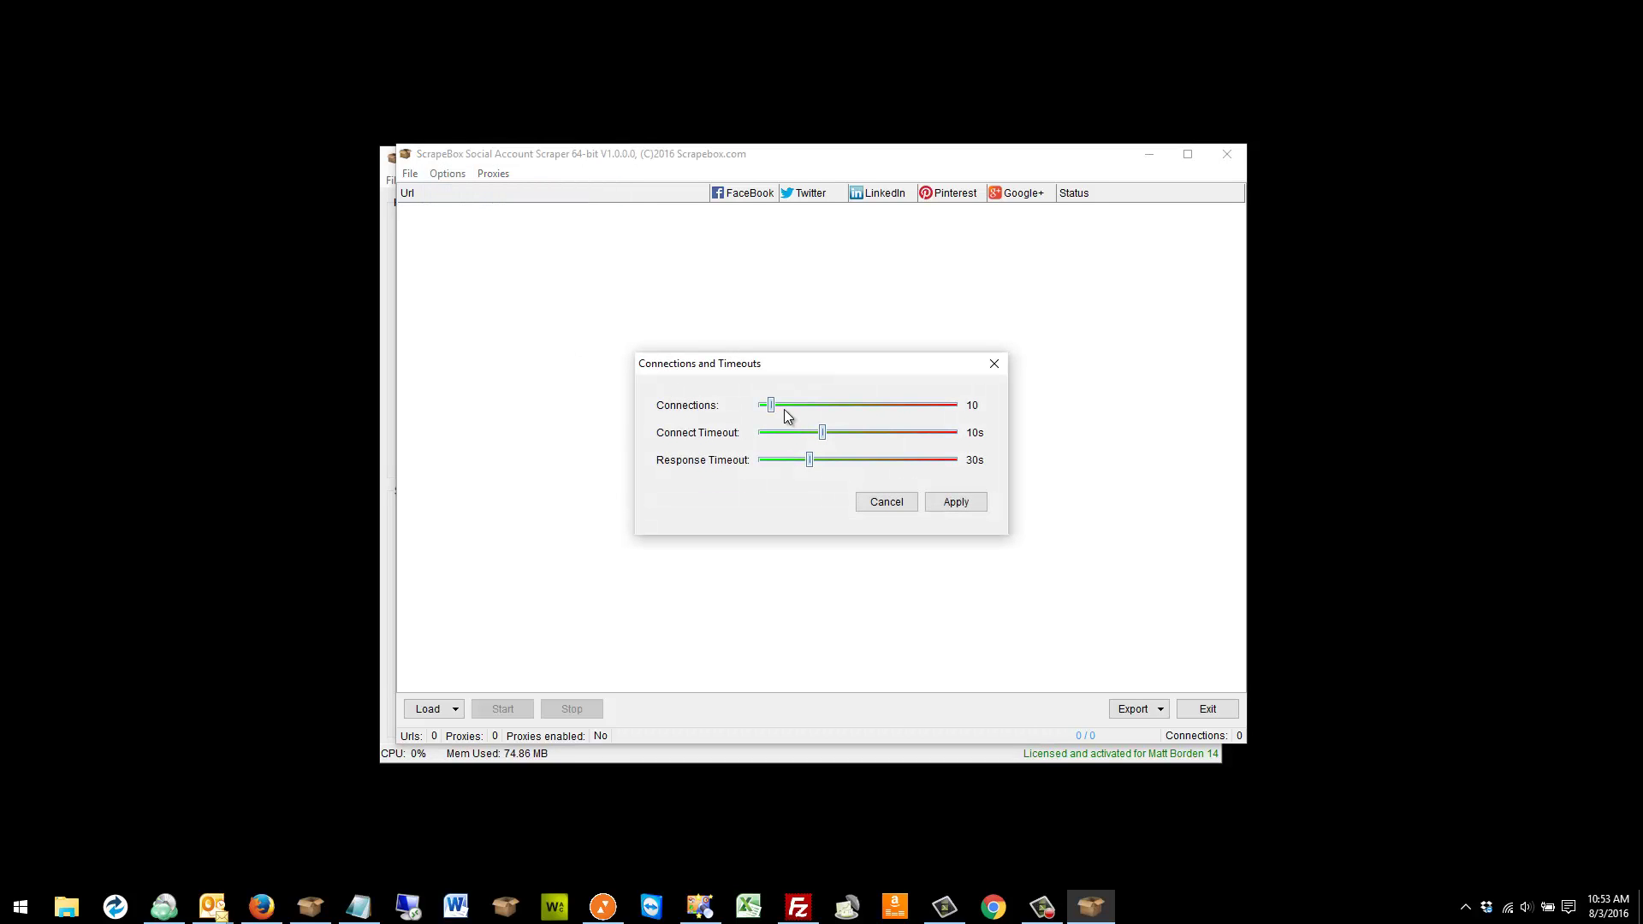
click(889, 503)
click(458, 176)
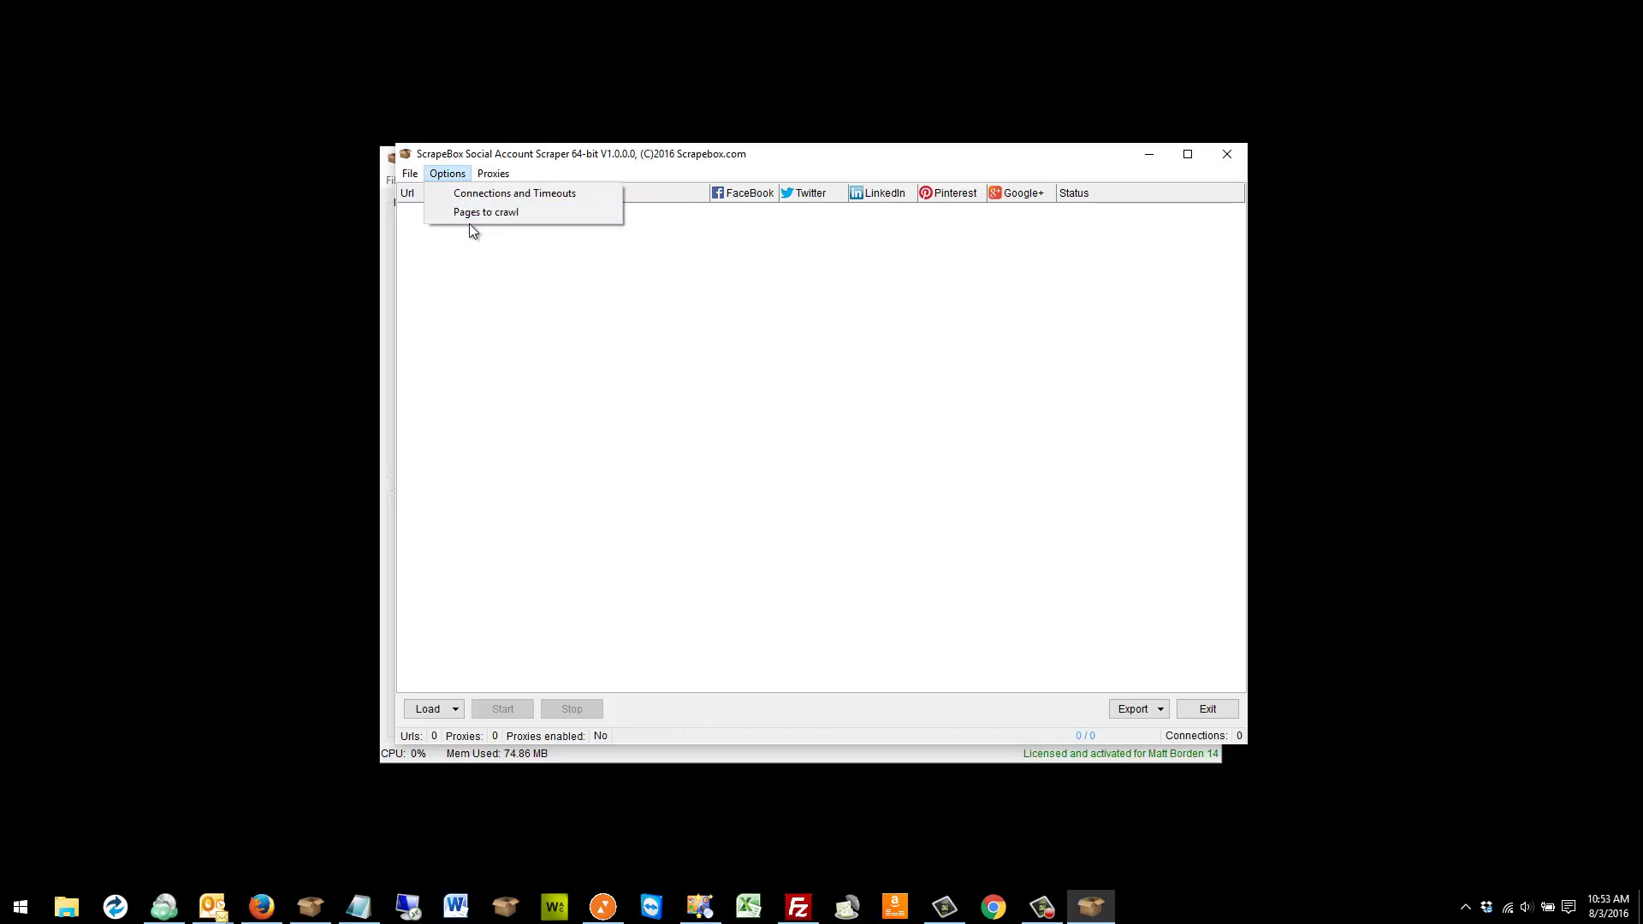
click(469, 214)
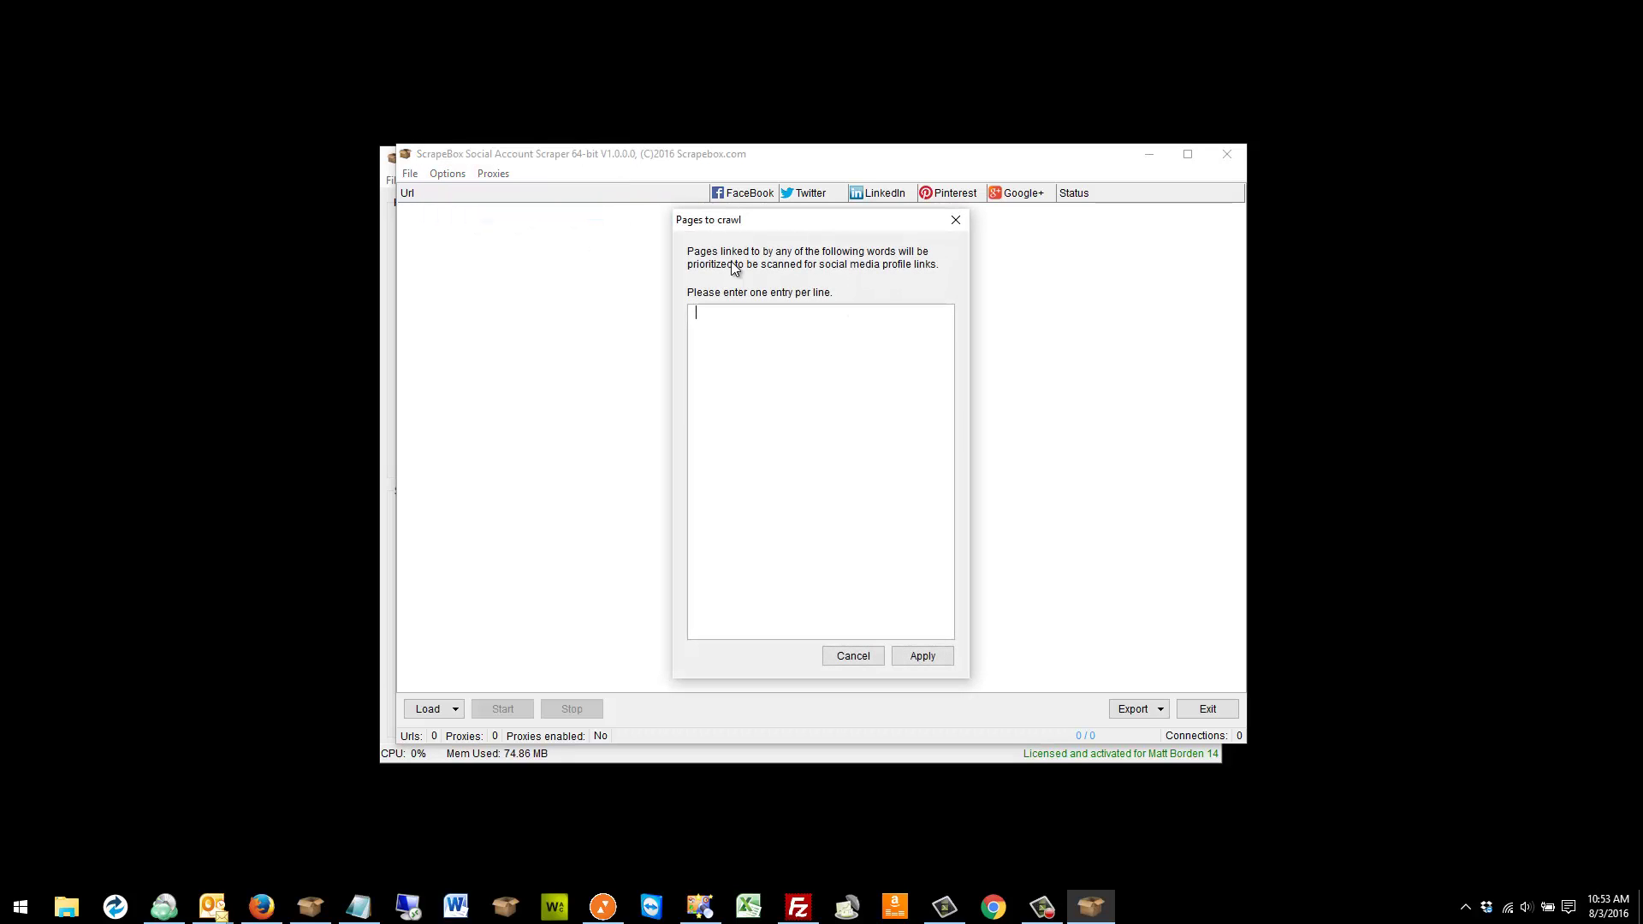
click(852, 656)
click(501, 174)
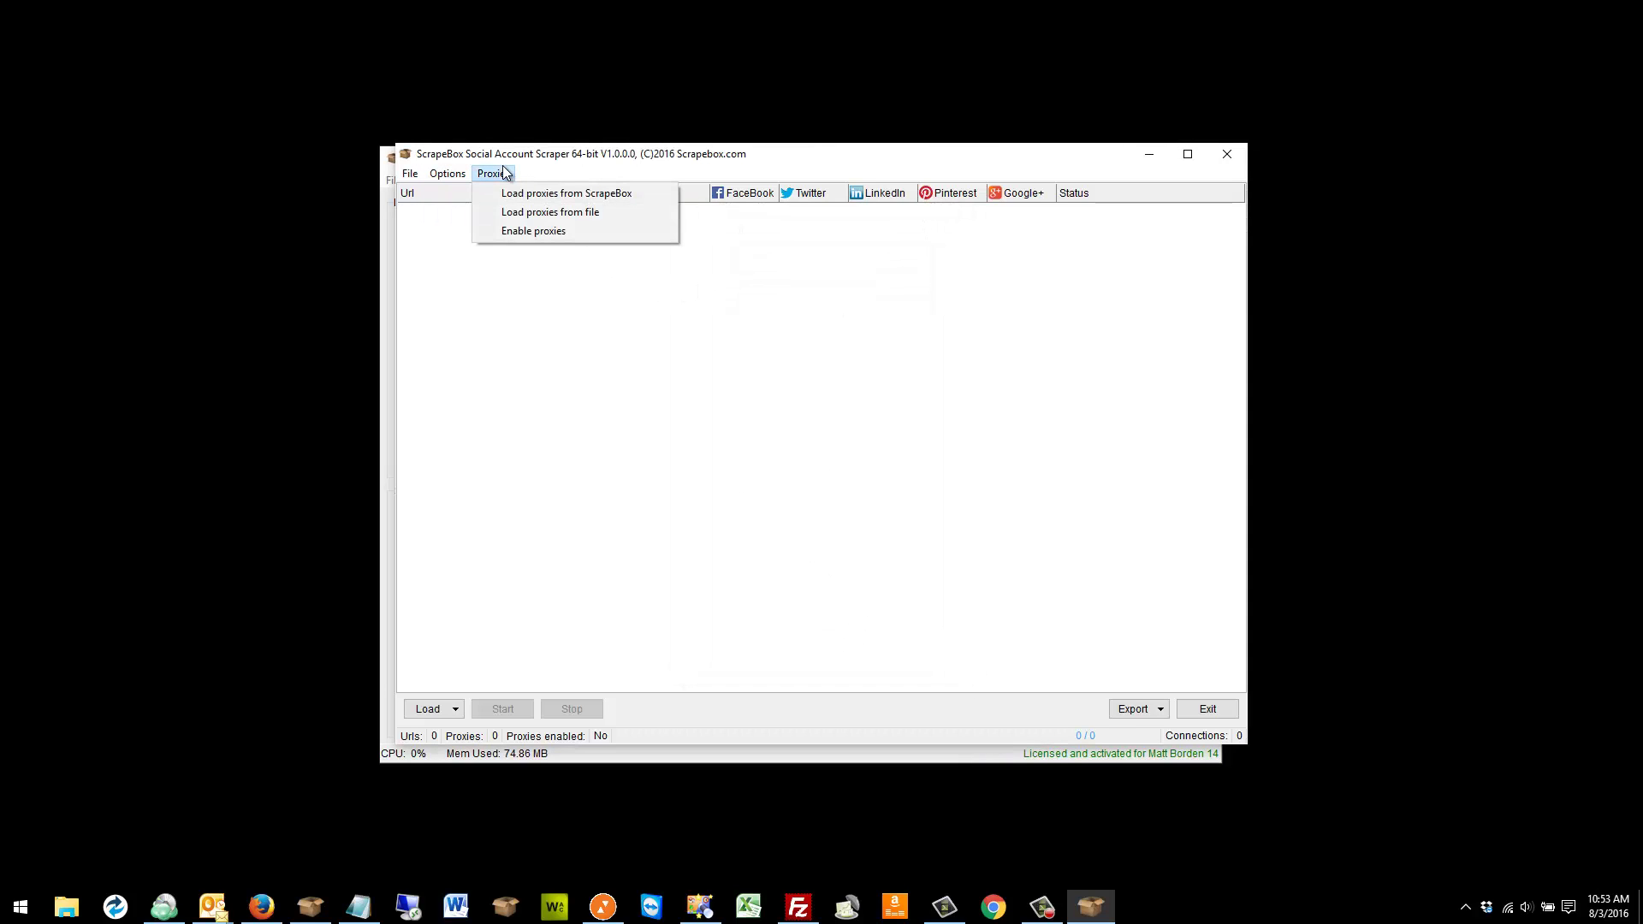
click(559, 231)
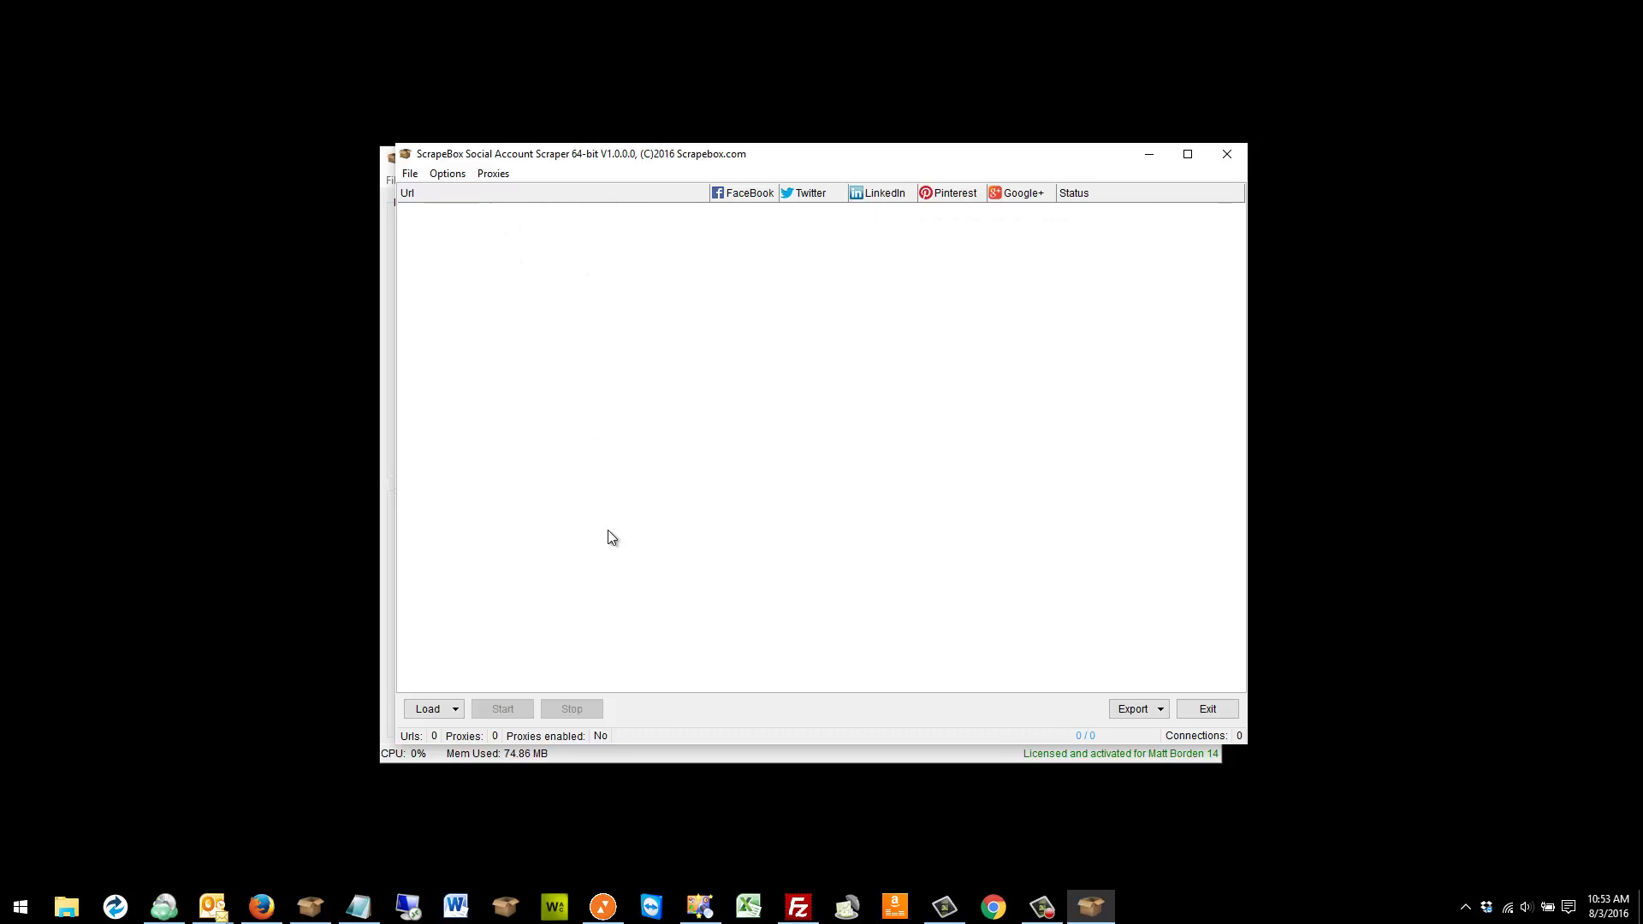
Load the 56 URLs from the ScrapeBox harvester into the scraper list.
click(438, 710)
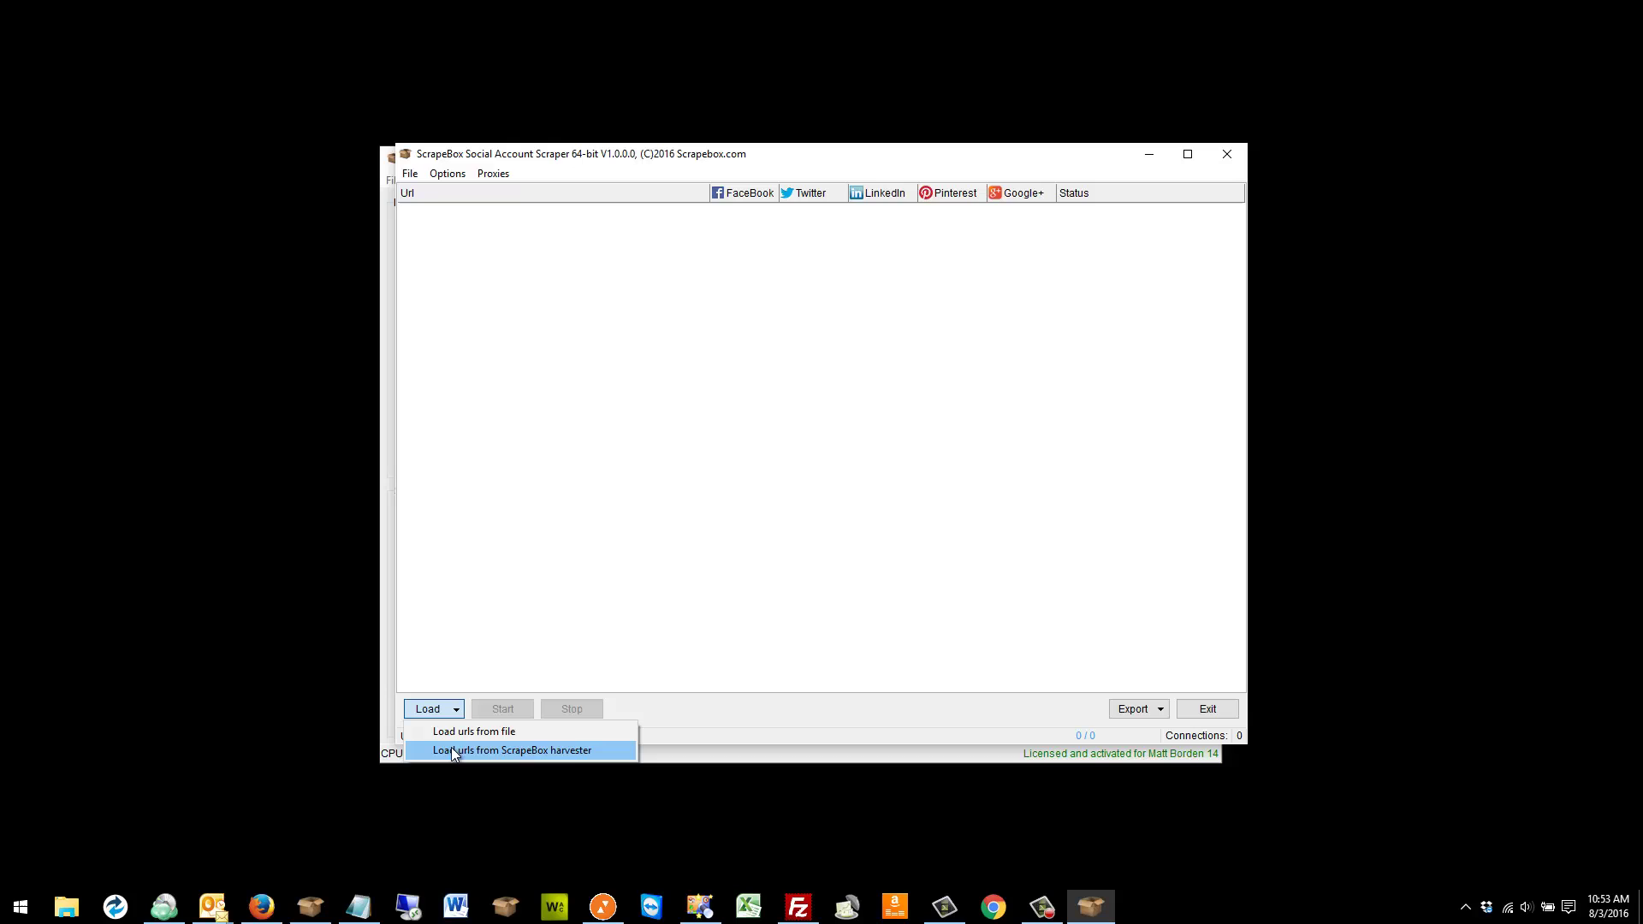
click(452, 749)
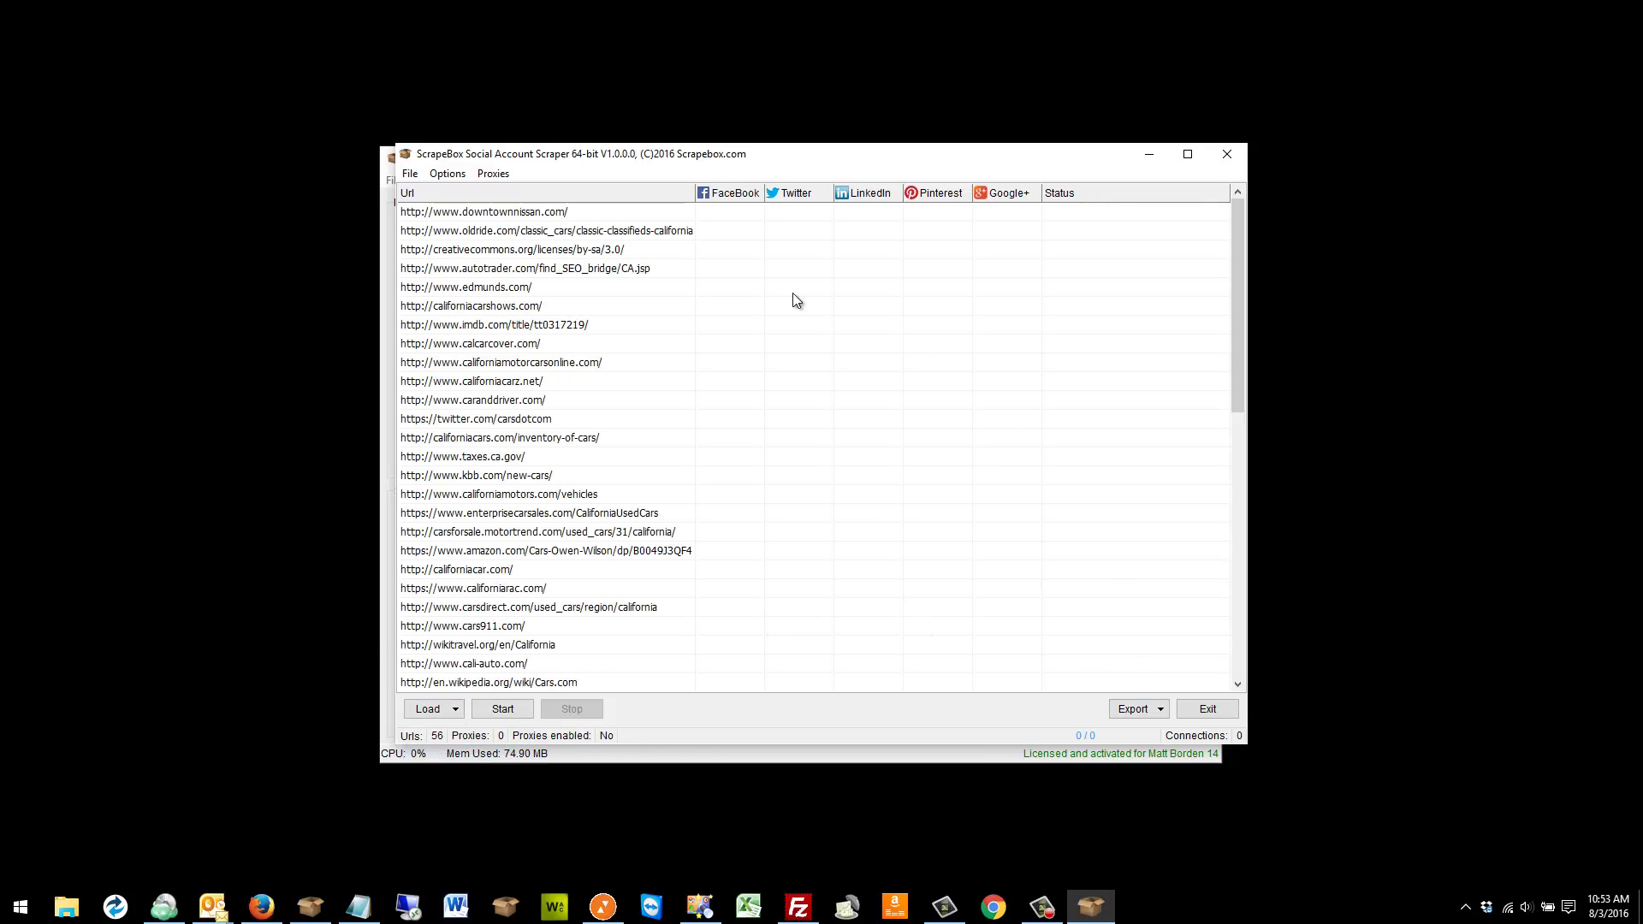
drag(840, 169, 1113, 469)
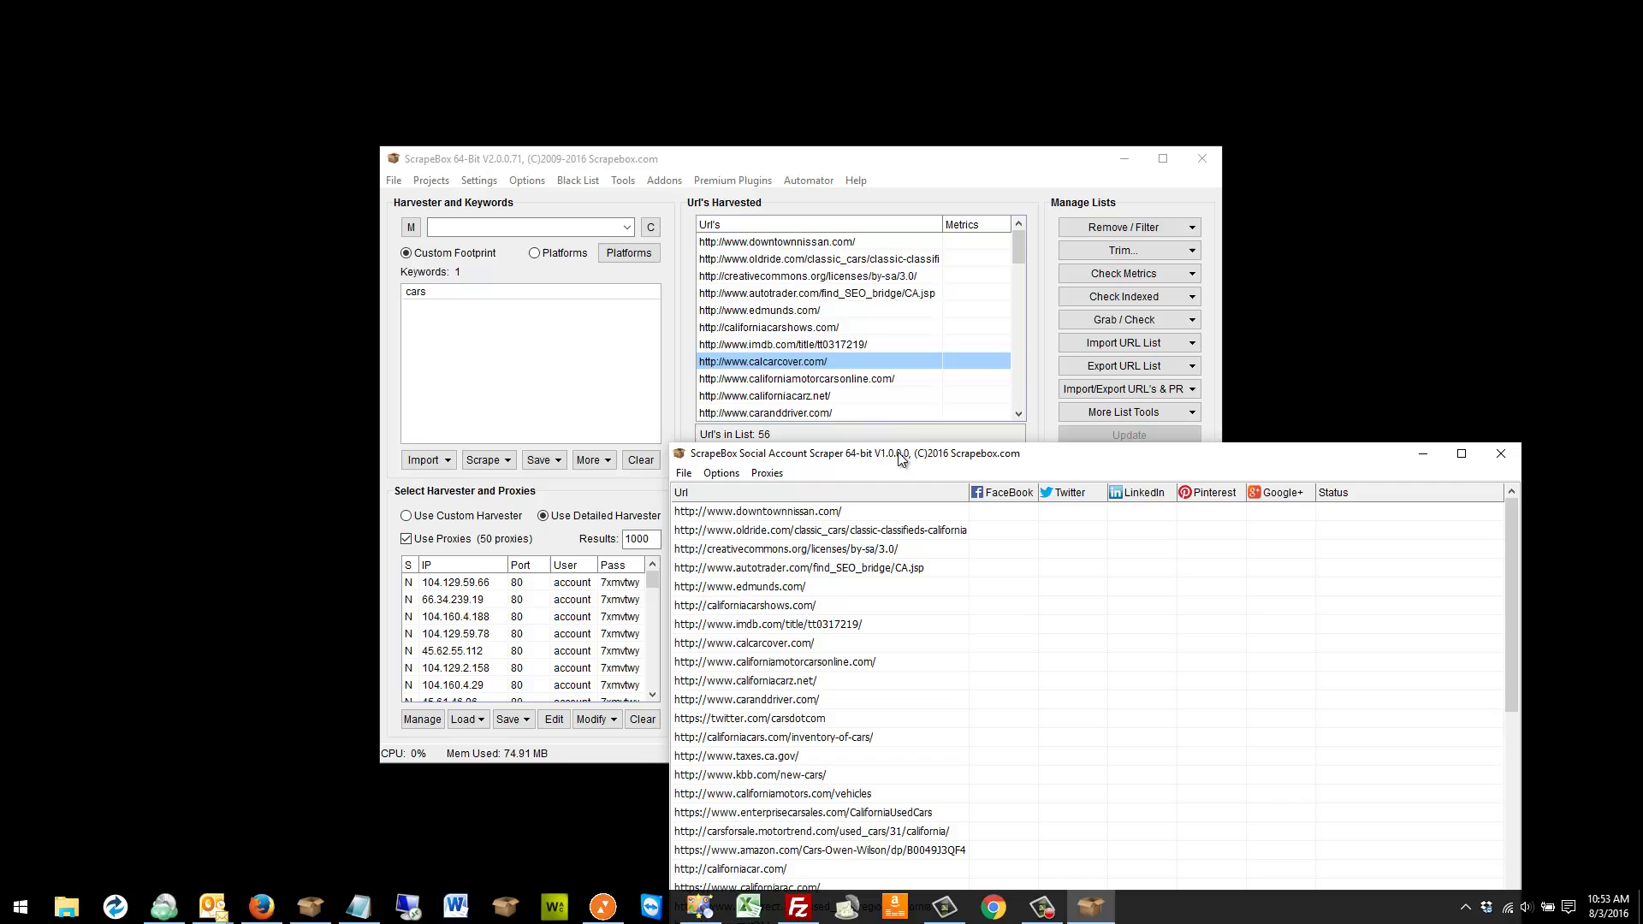
drag(897, 451, 659, 193)
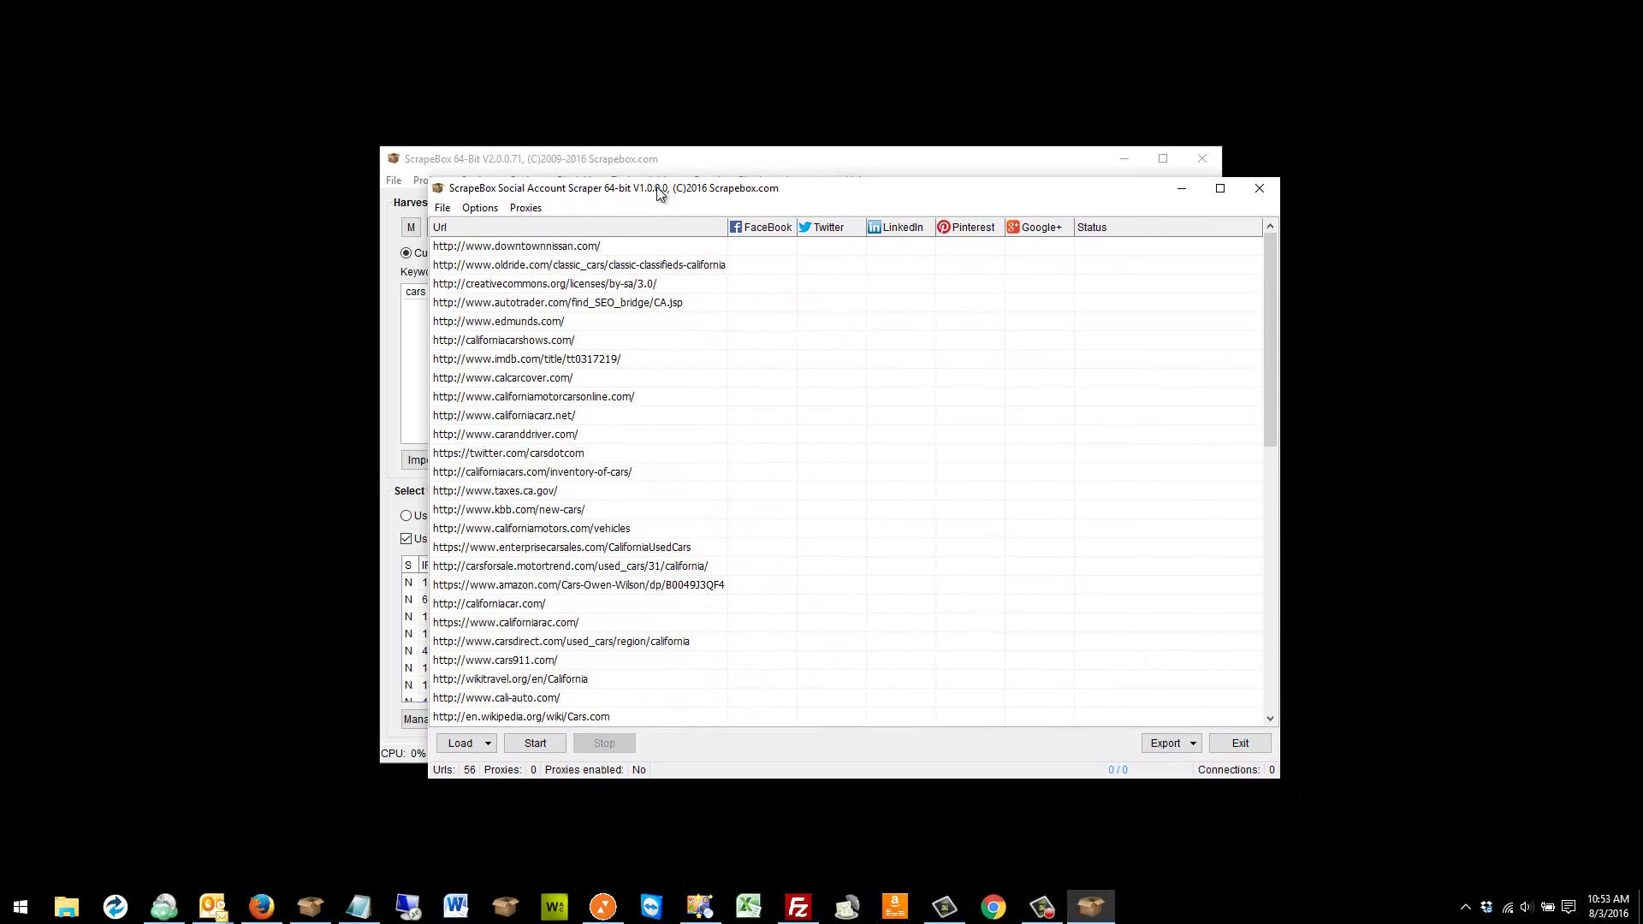
Scan all 56 URLs to completion, then check the Export options without exporting.
click(536, 743)
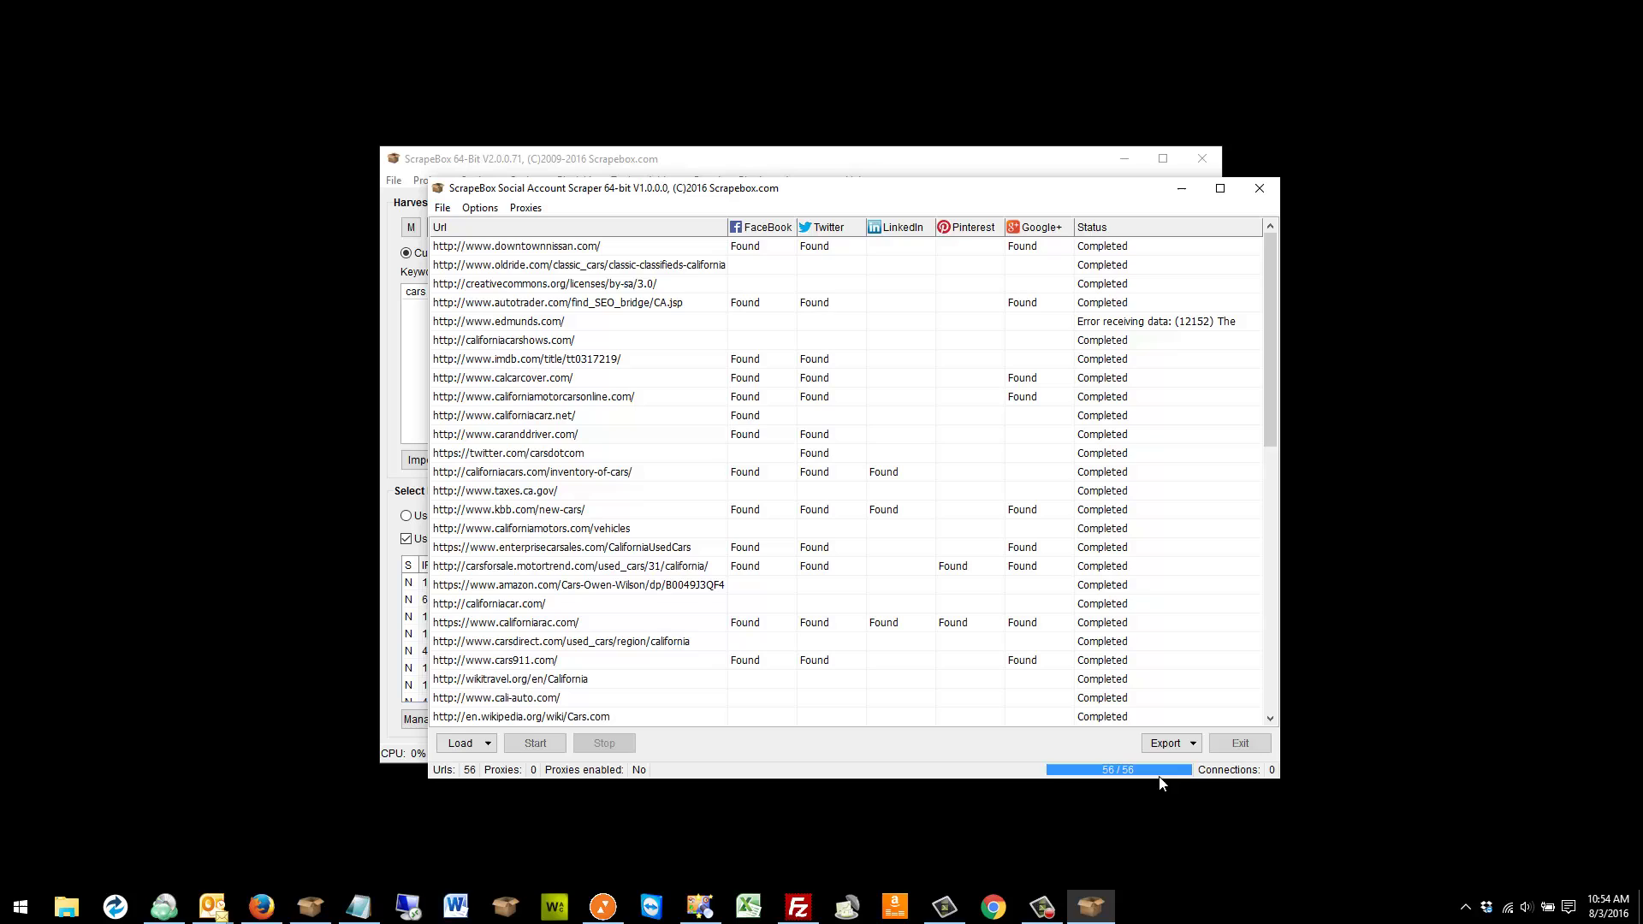
click(1165, 743)
click(1185, 766)
View the empty Pages to crawl keyword list, then switch to the calcarcover.com page in Firefox.
click(480, 208)
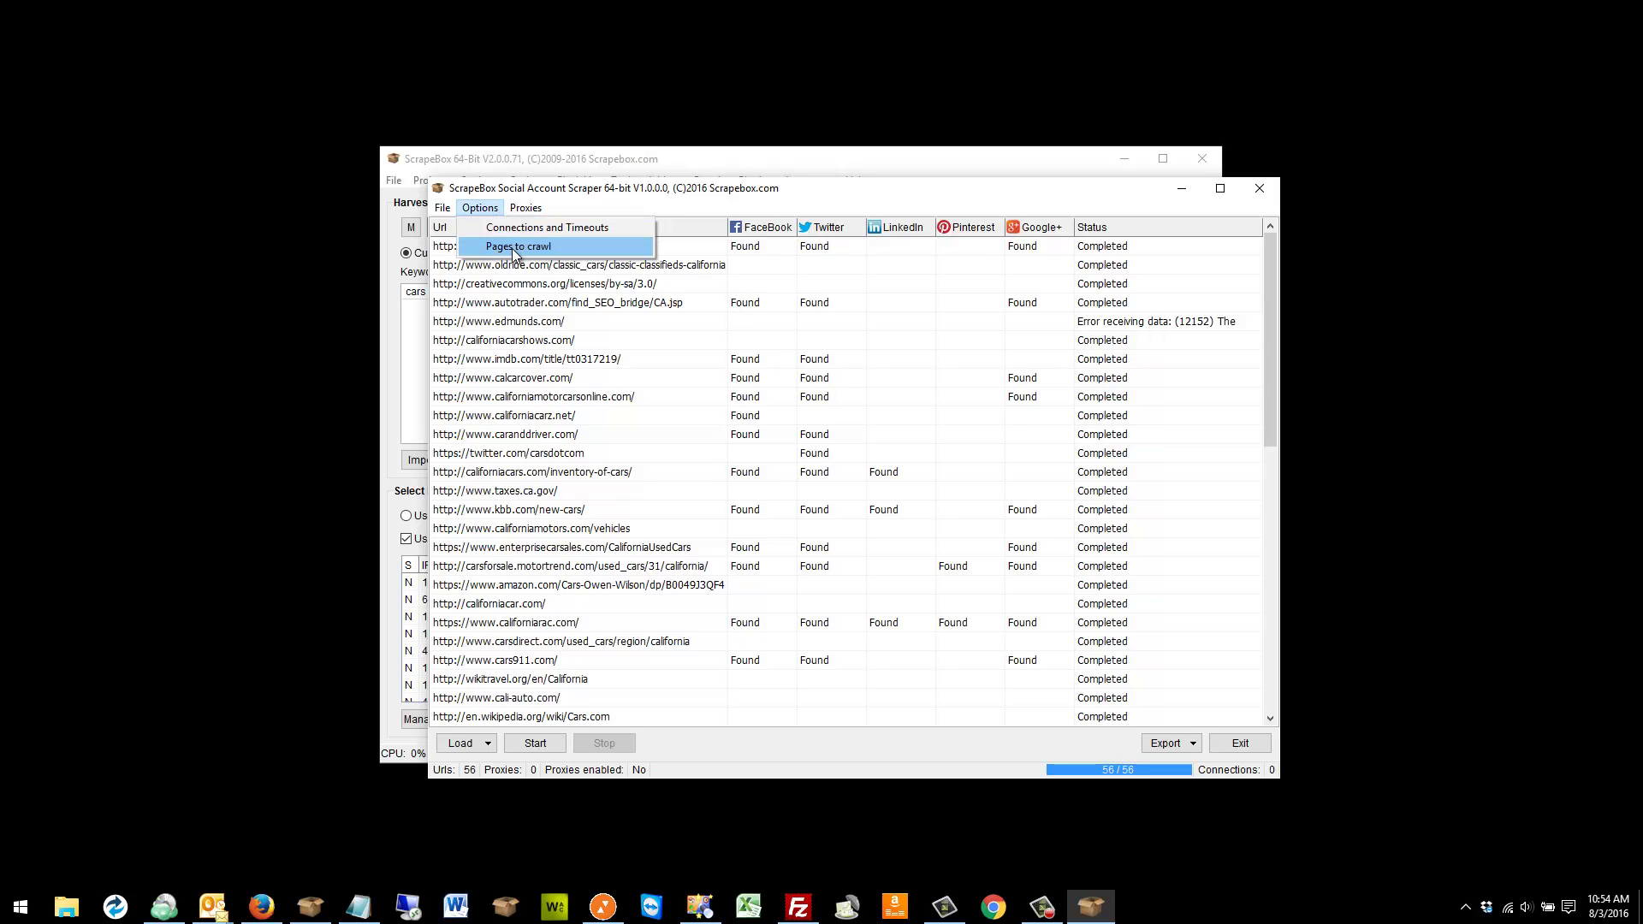
click(515, 247)
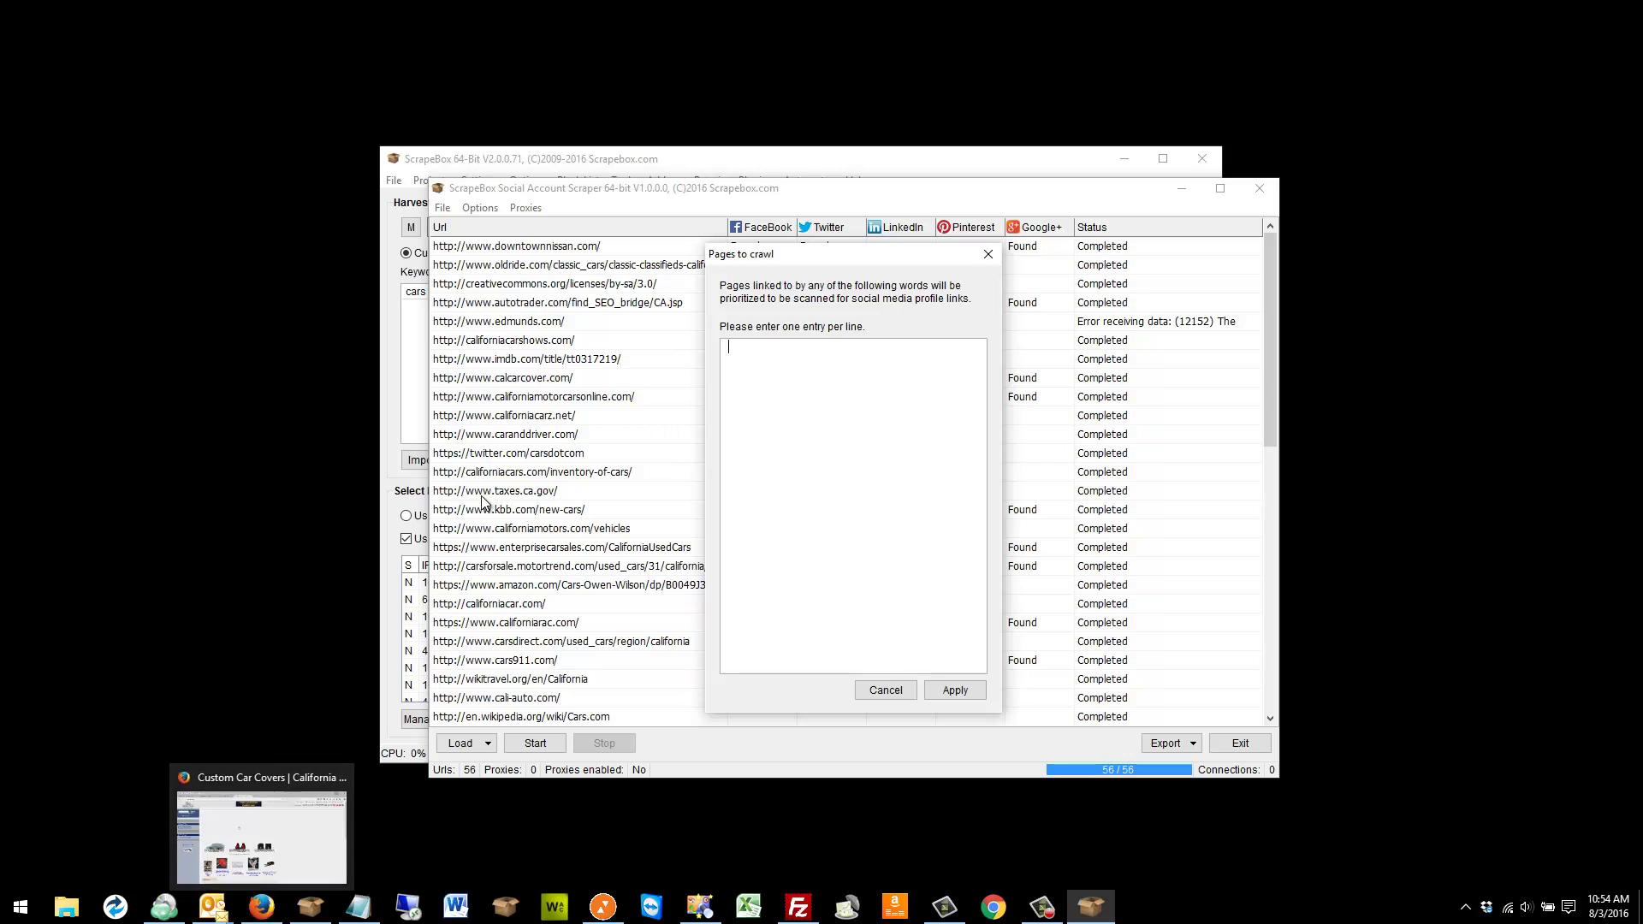
click(261, 906)
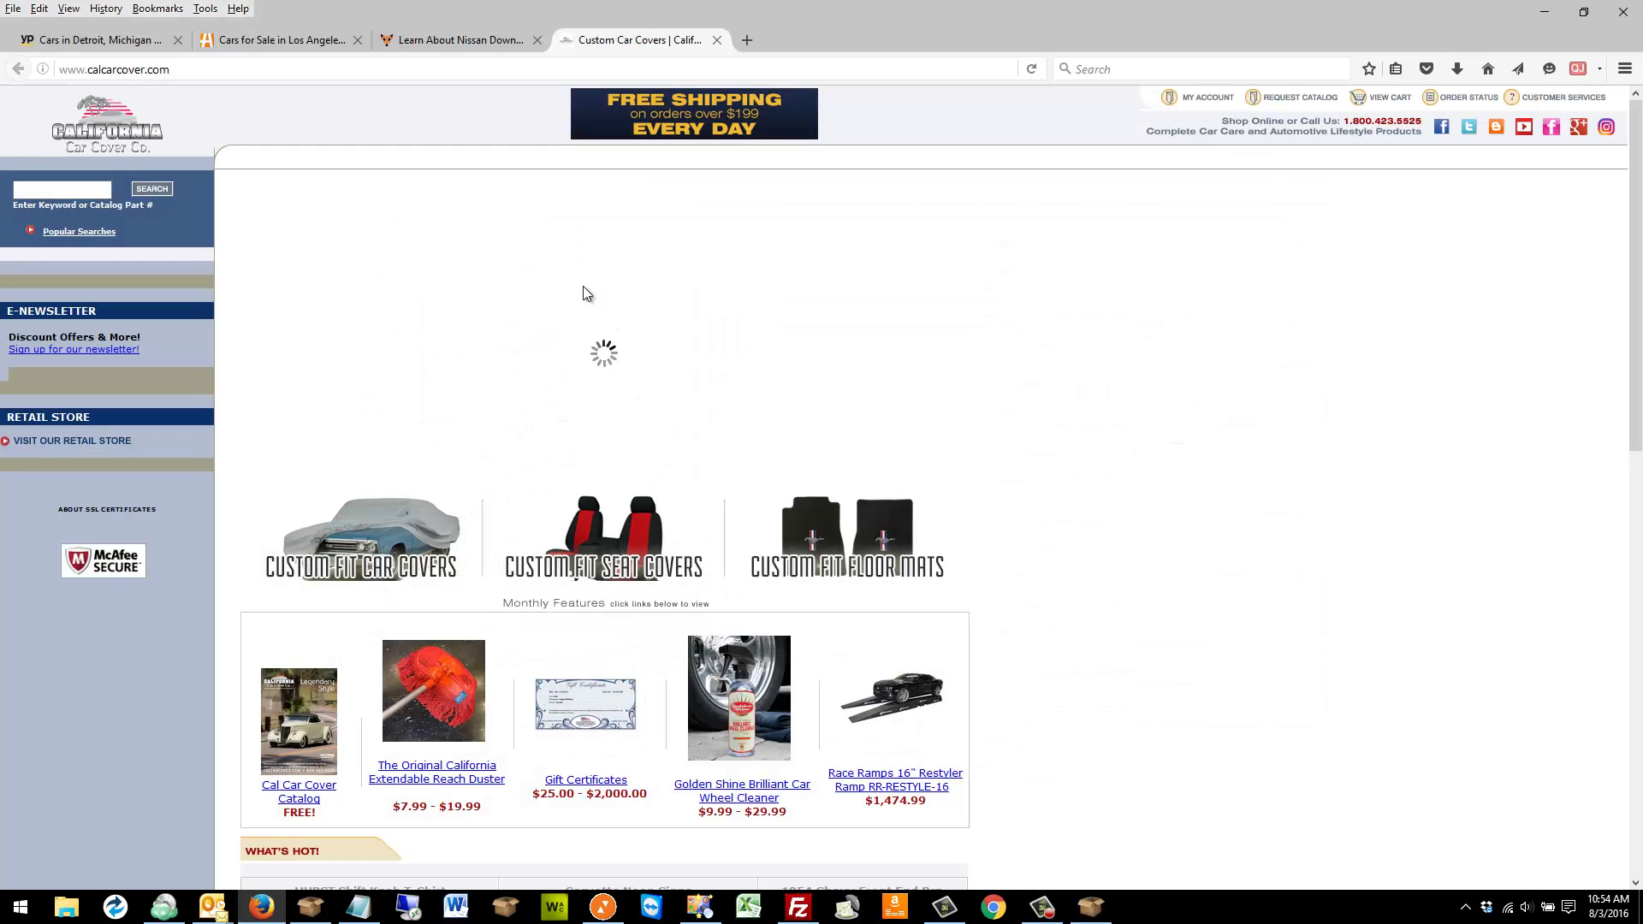
Switch to the Nissan of Downtown LA tab and open its Inside Our Dealership page.
scroll(1171, 377, down, 10)
scroll(1170, 351, up, 10)
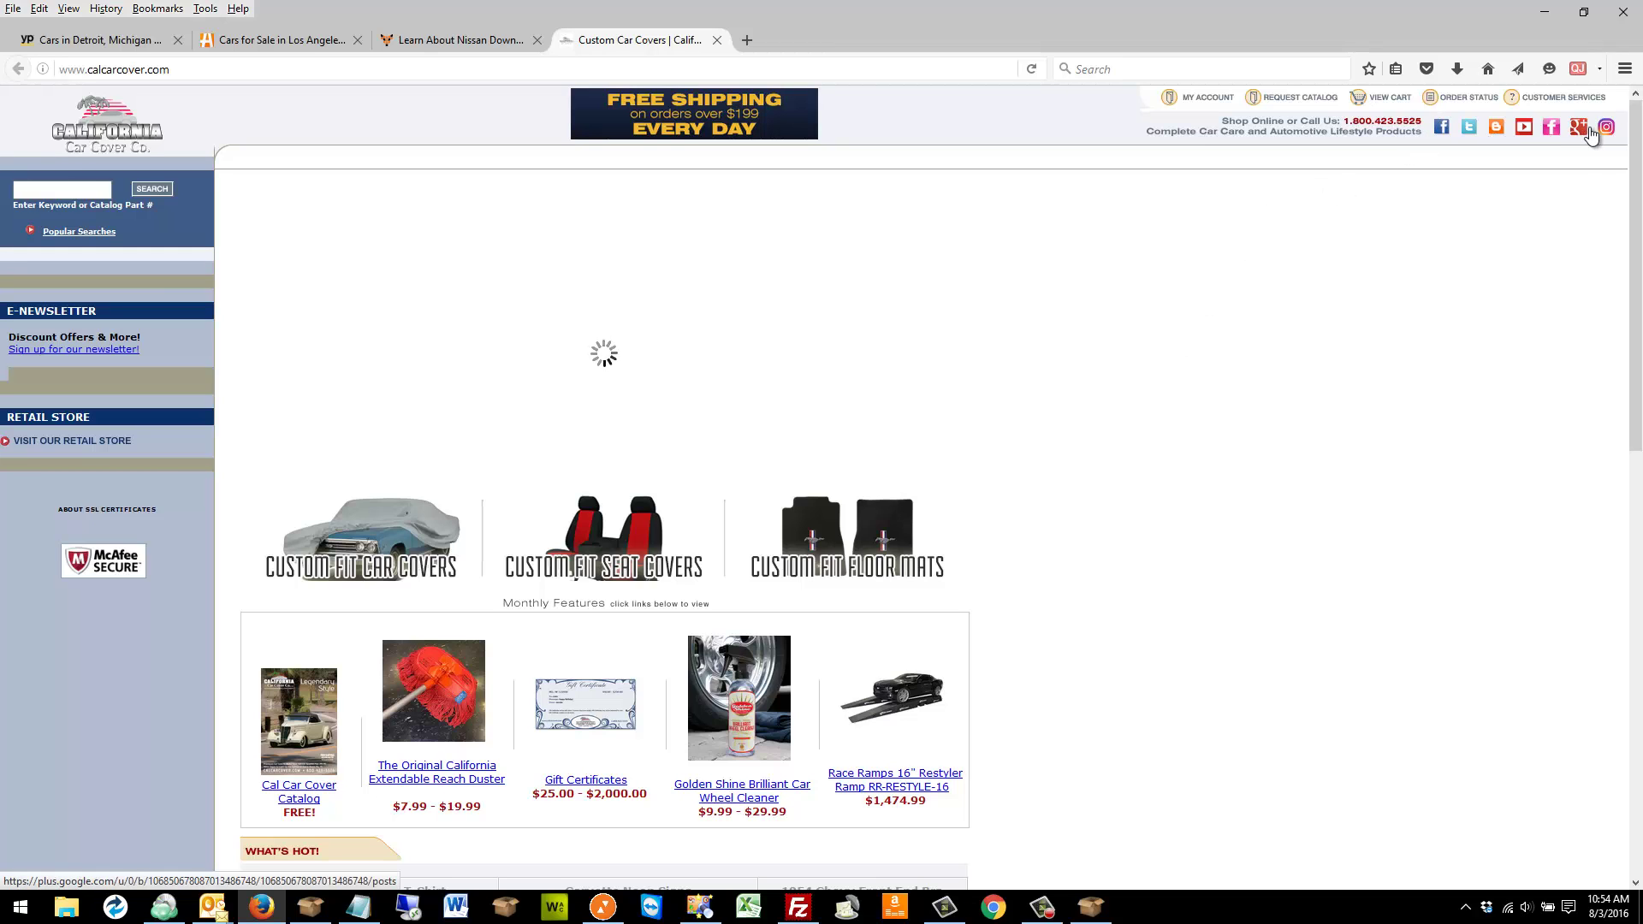
click(438, 41)
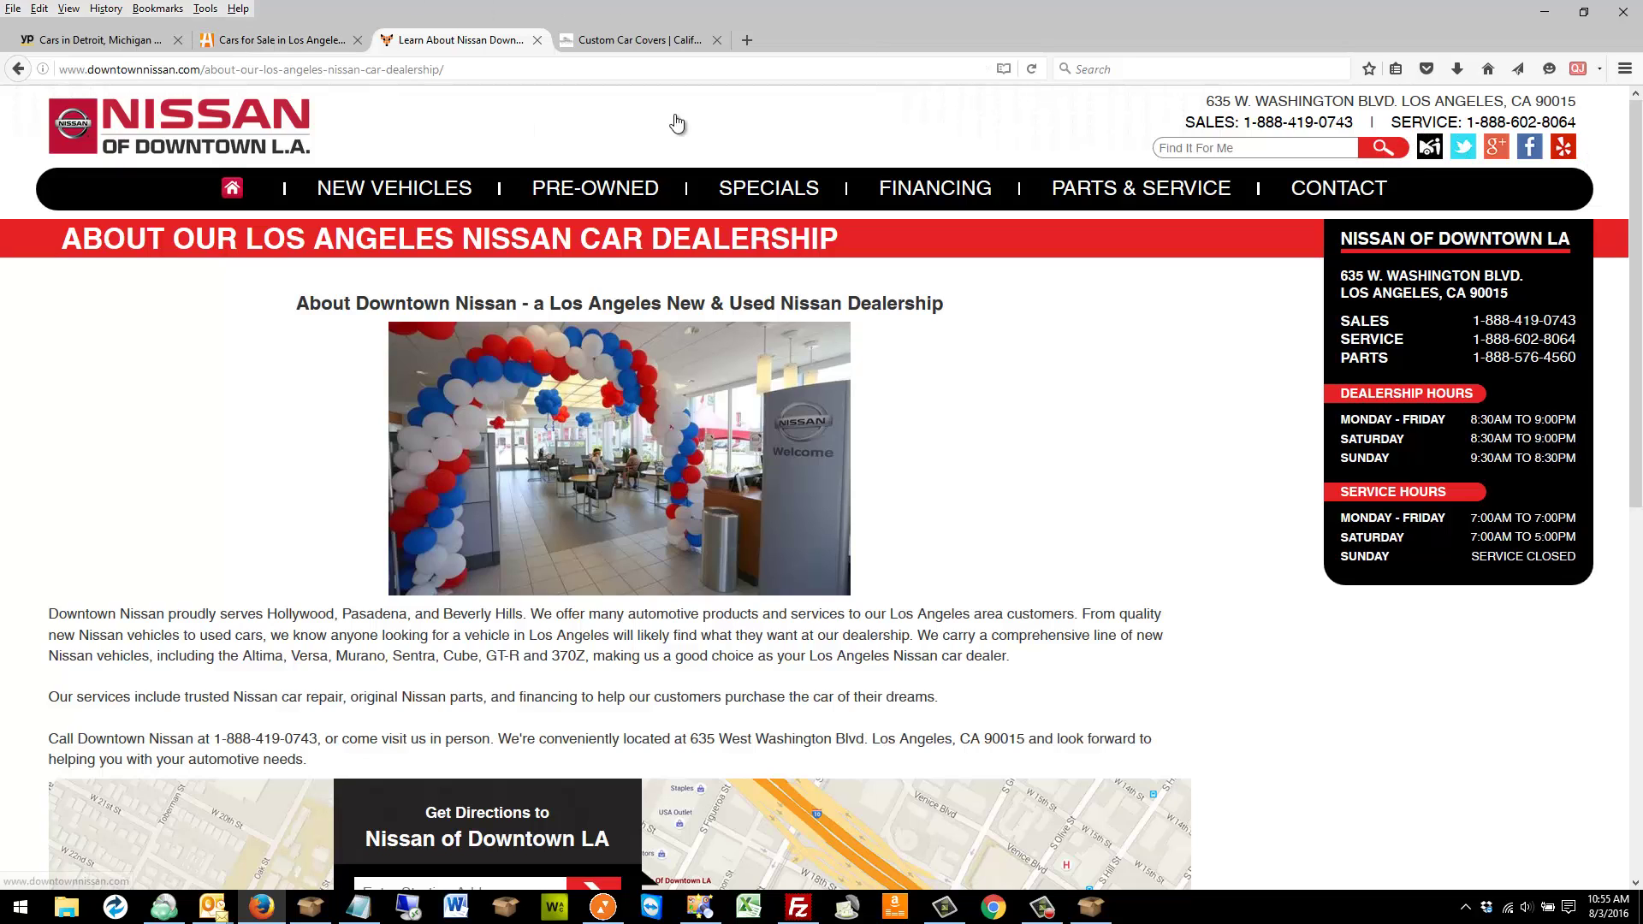
mouse_move(1339, 190)
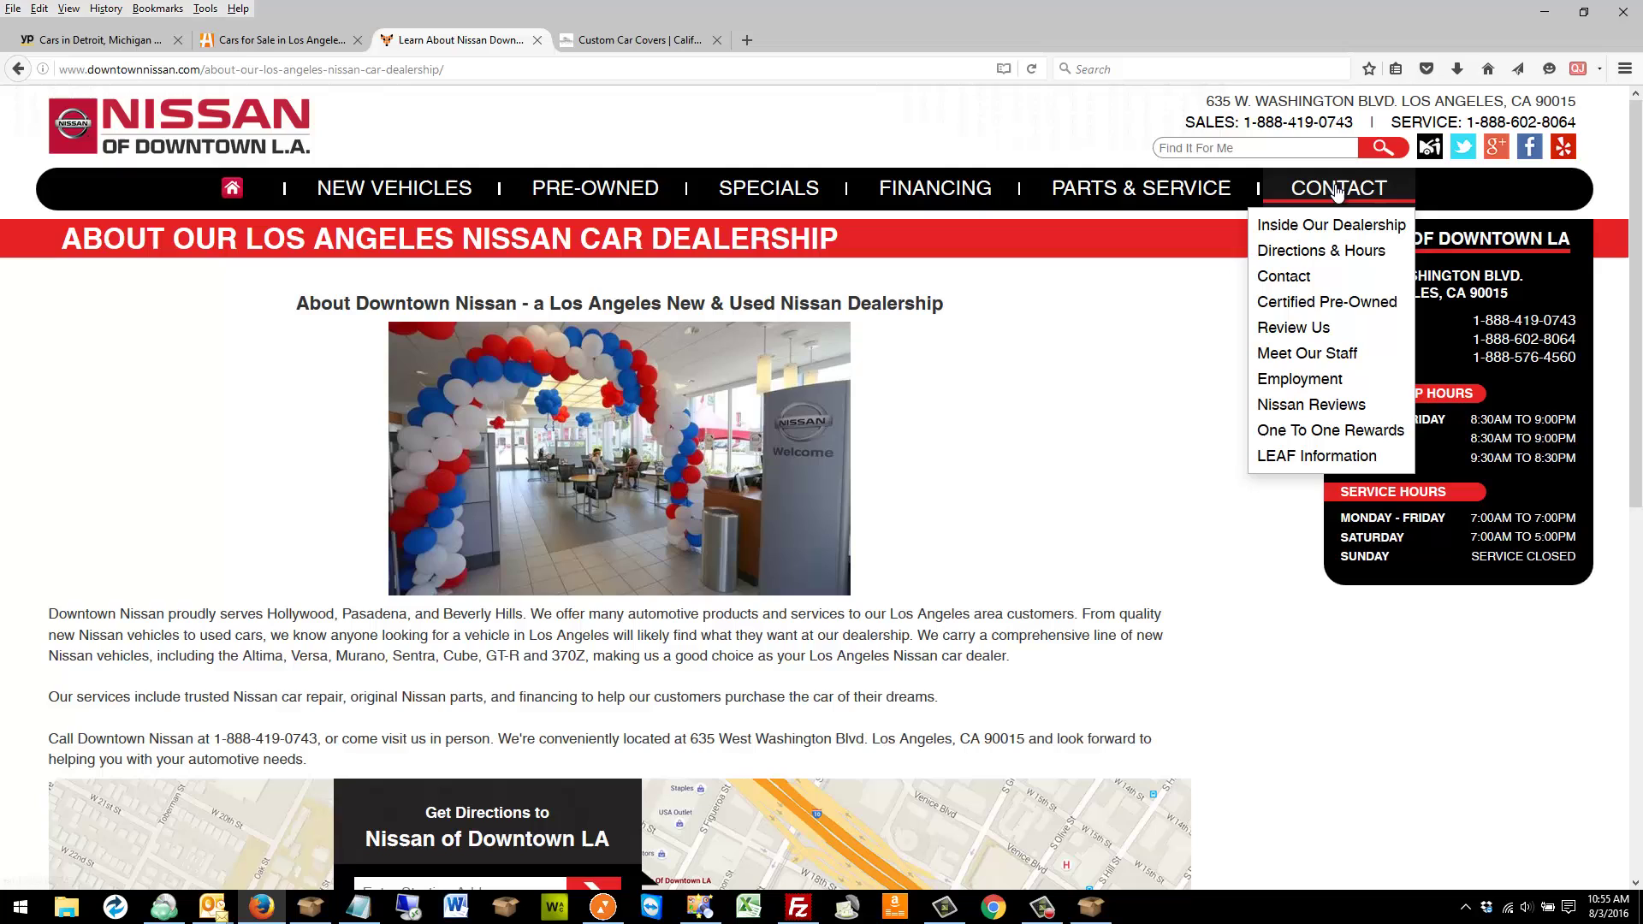
click(1351, 223)
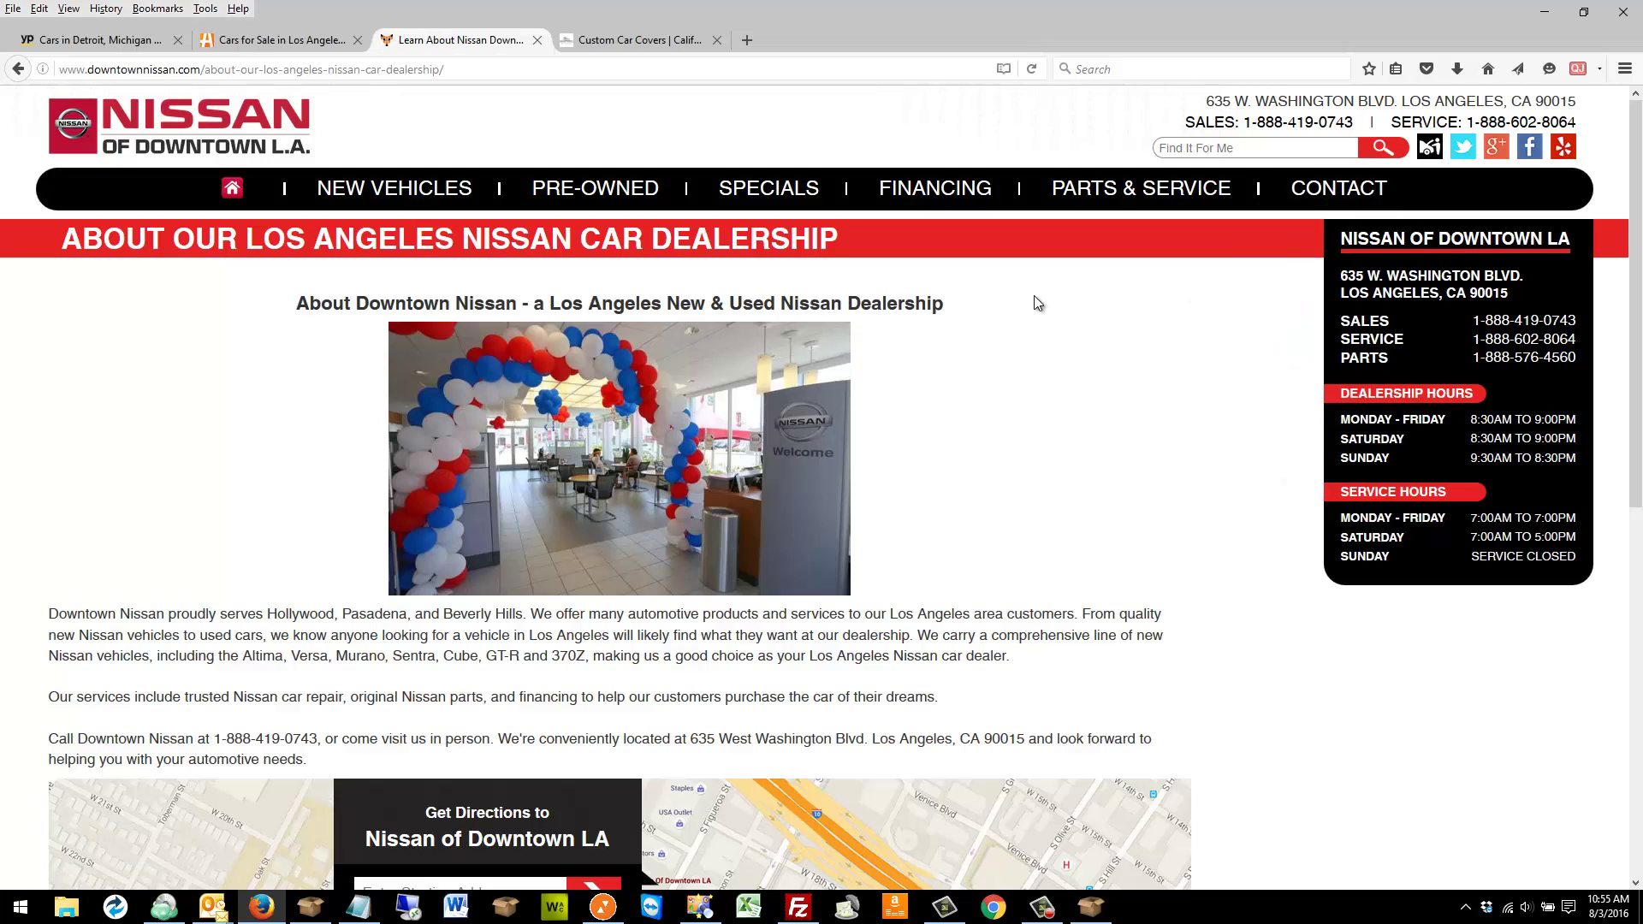
Open the dealership's Contact Us page, then return to the Autotrader Los Angeles listings.
scroll(1024, 413, down, 8)
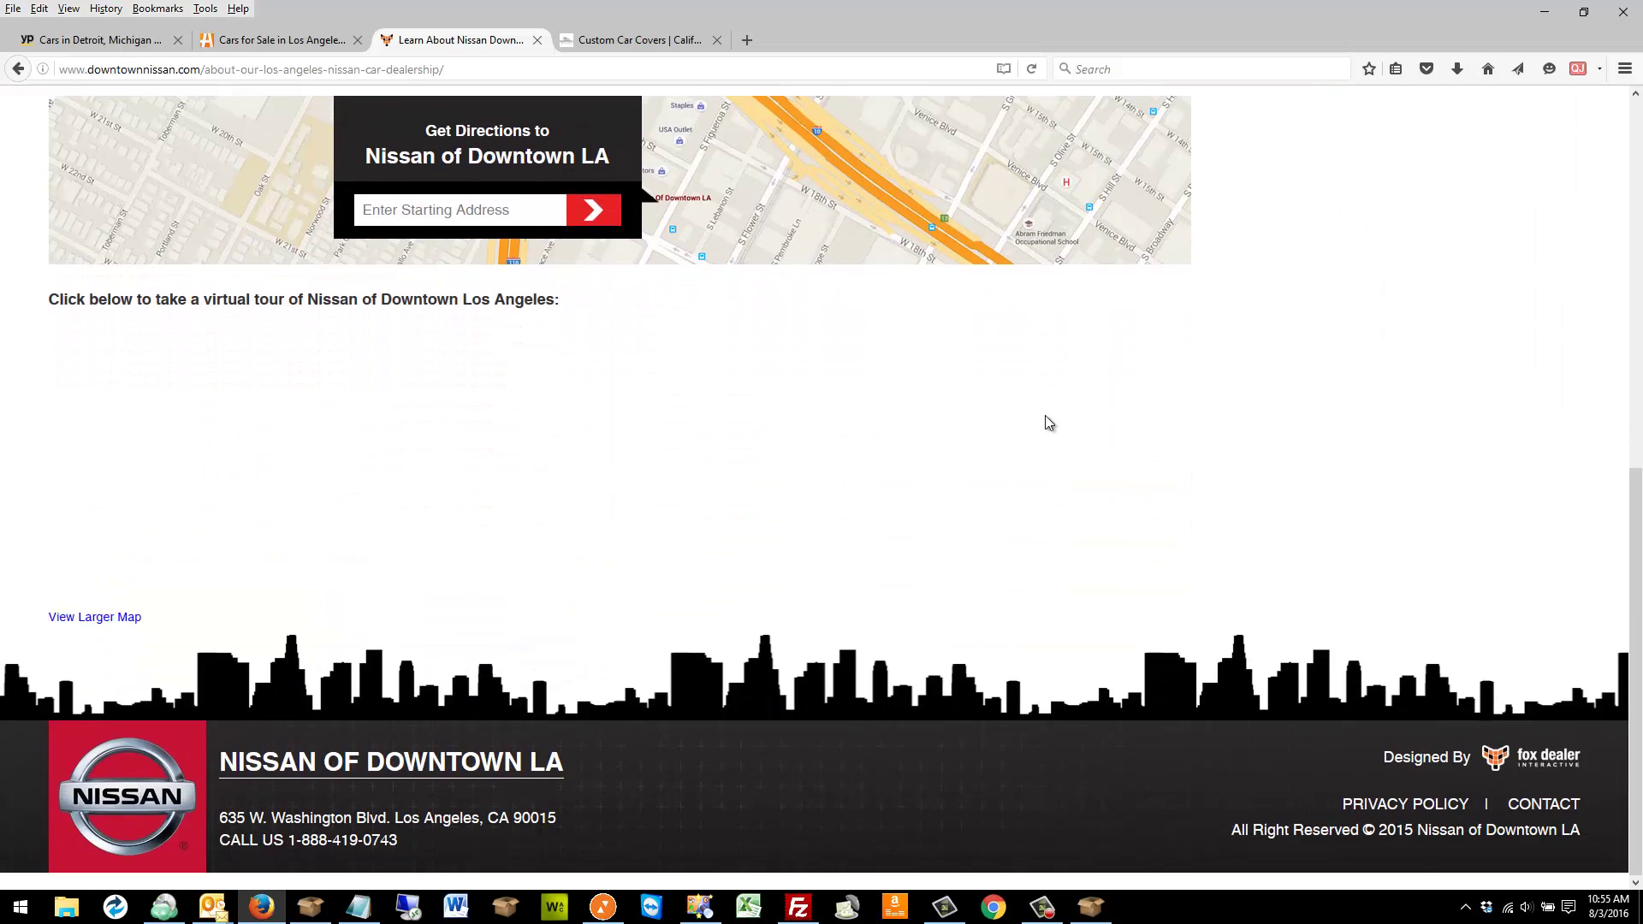
scroll(1052, 426, up, 8)
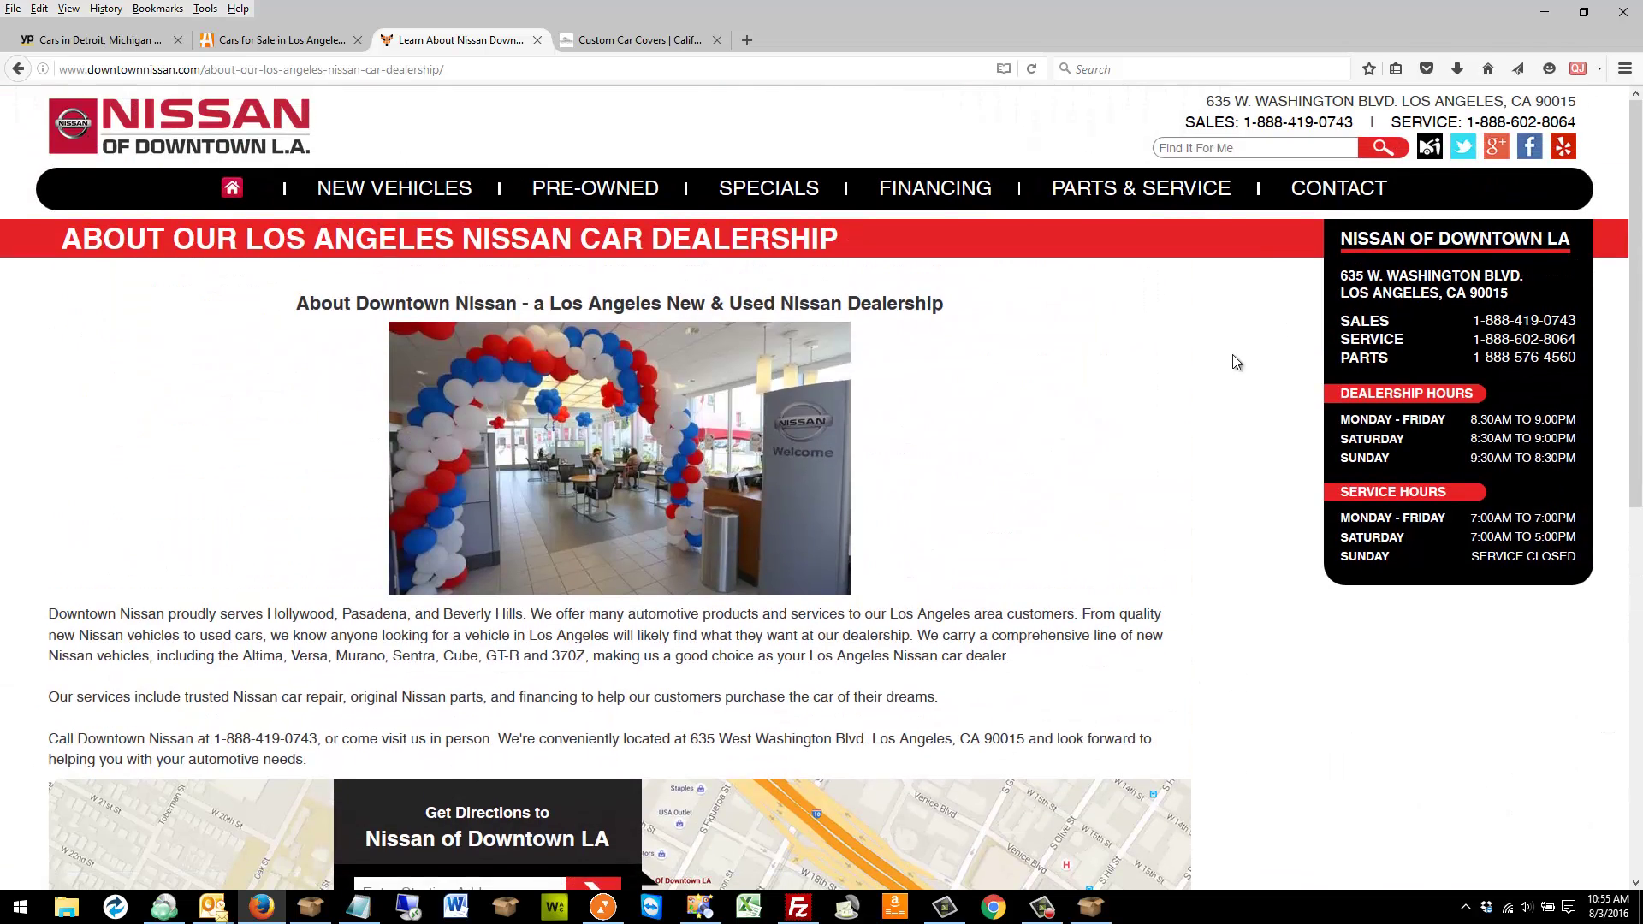
mouse_move(1339, 192)
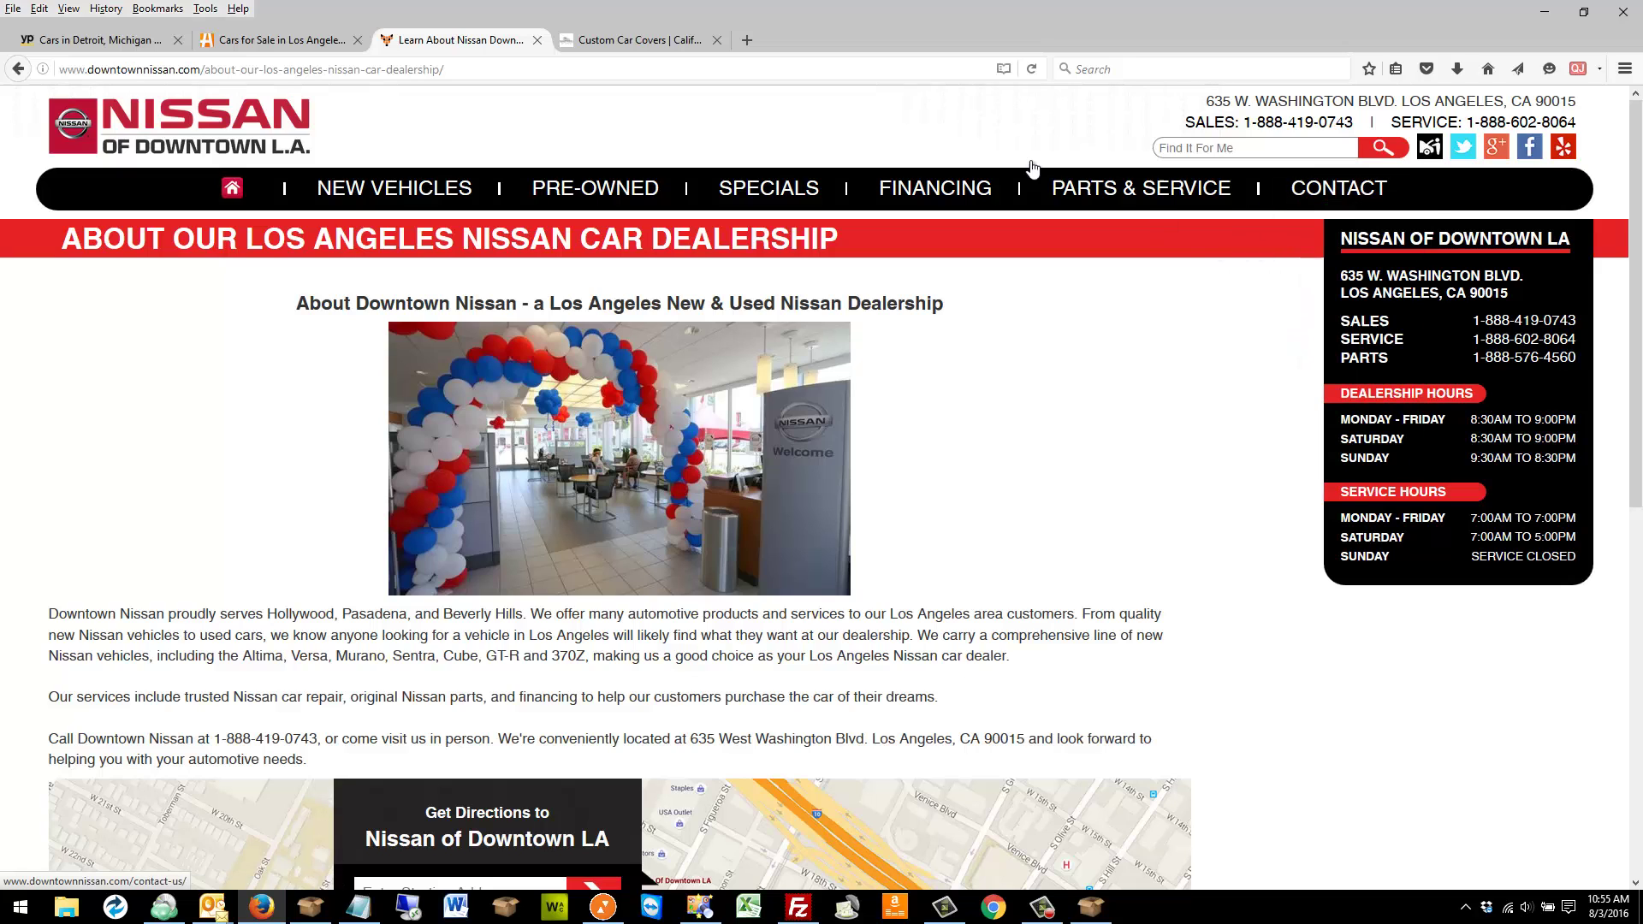
click(1301, 278)
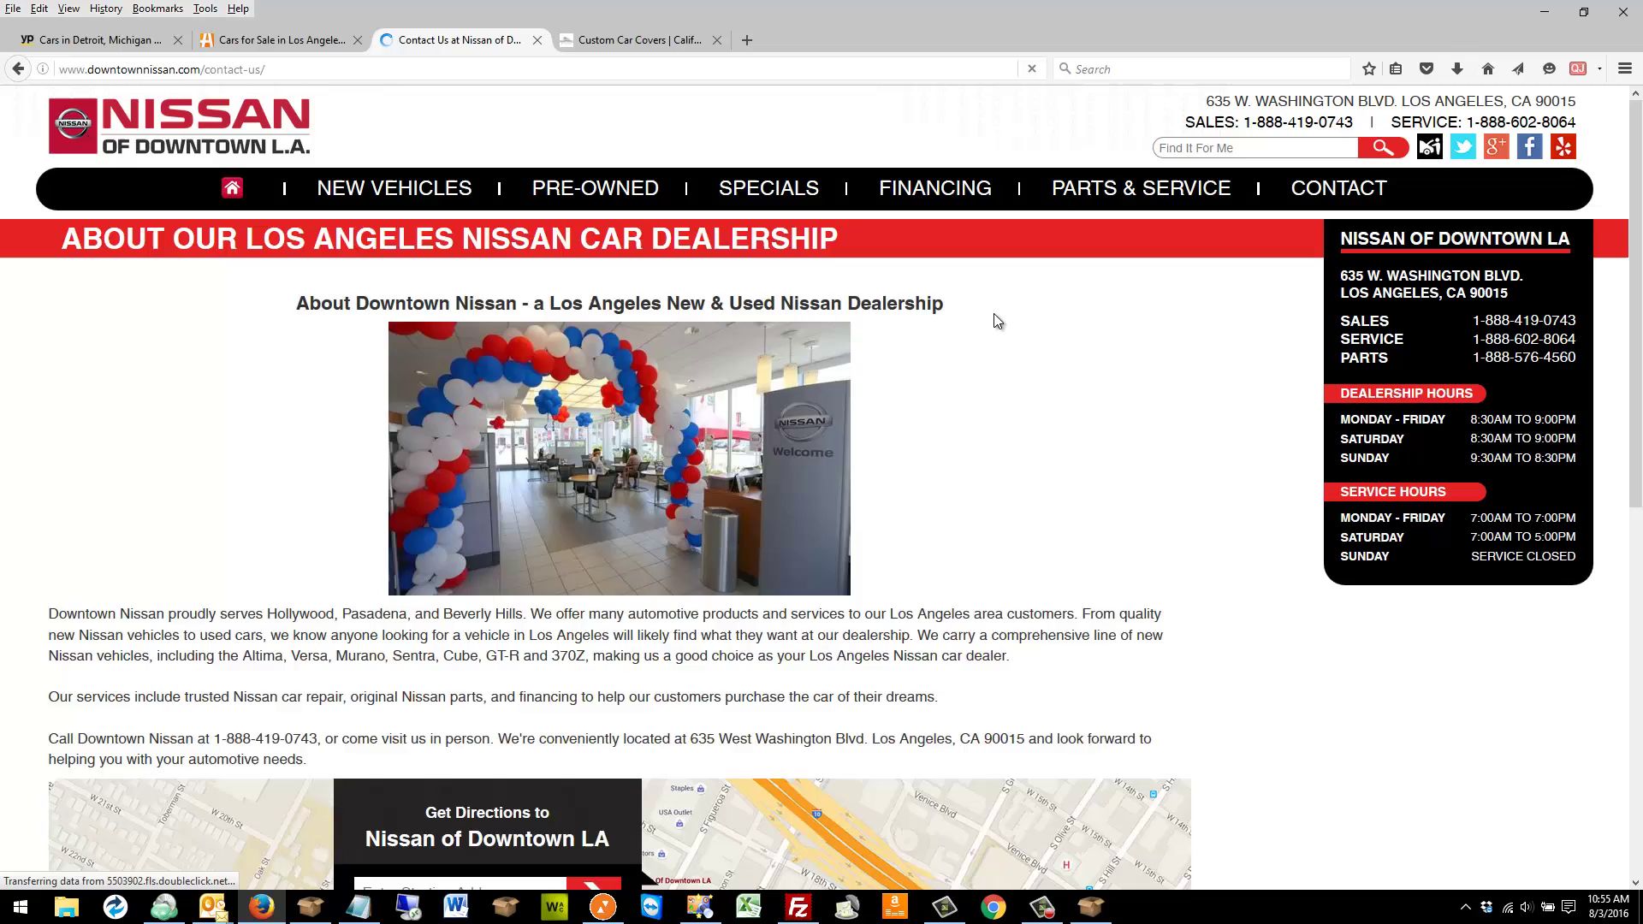
scroll(796, 423, down, 3)
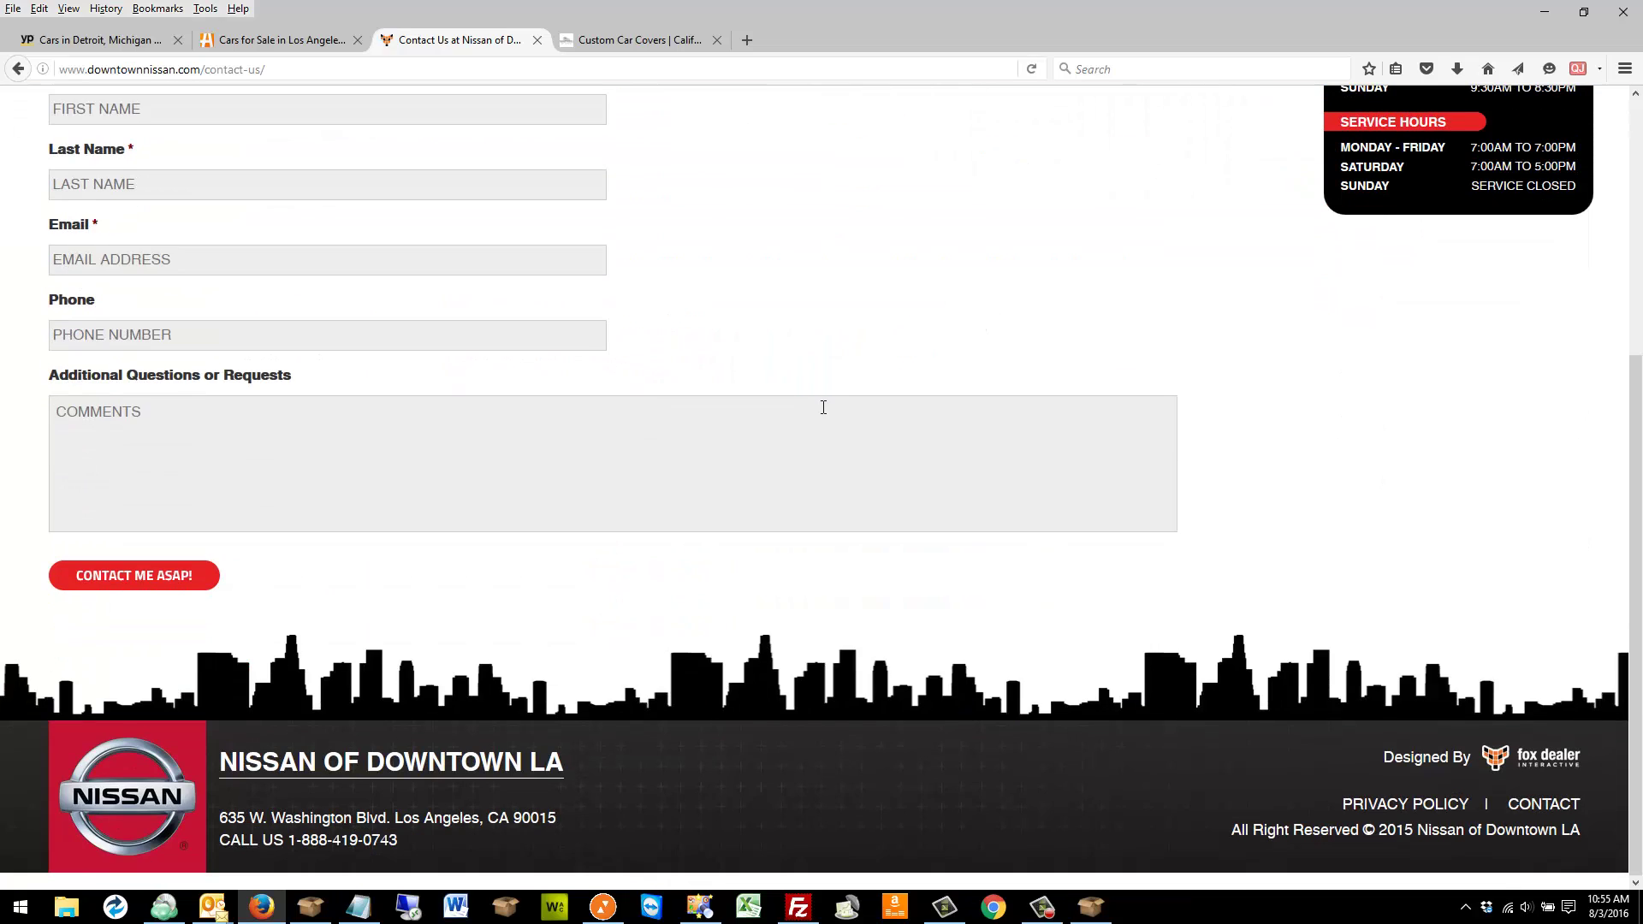
scroll(822, 408, up, 5)
click(265, 40)
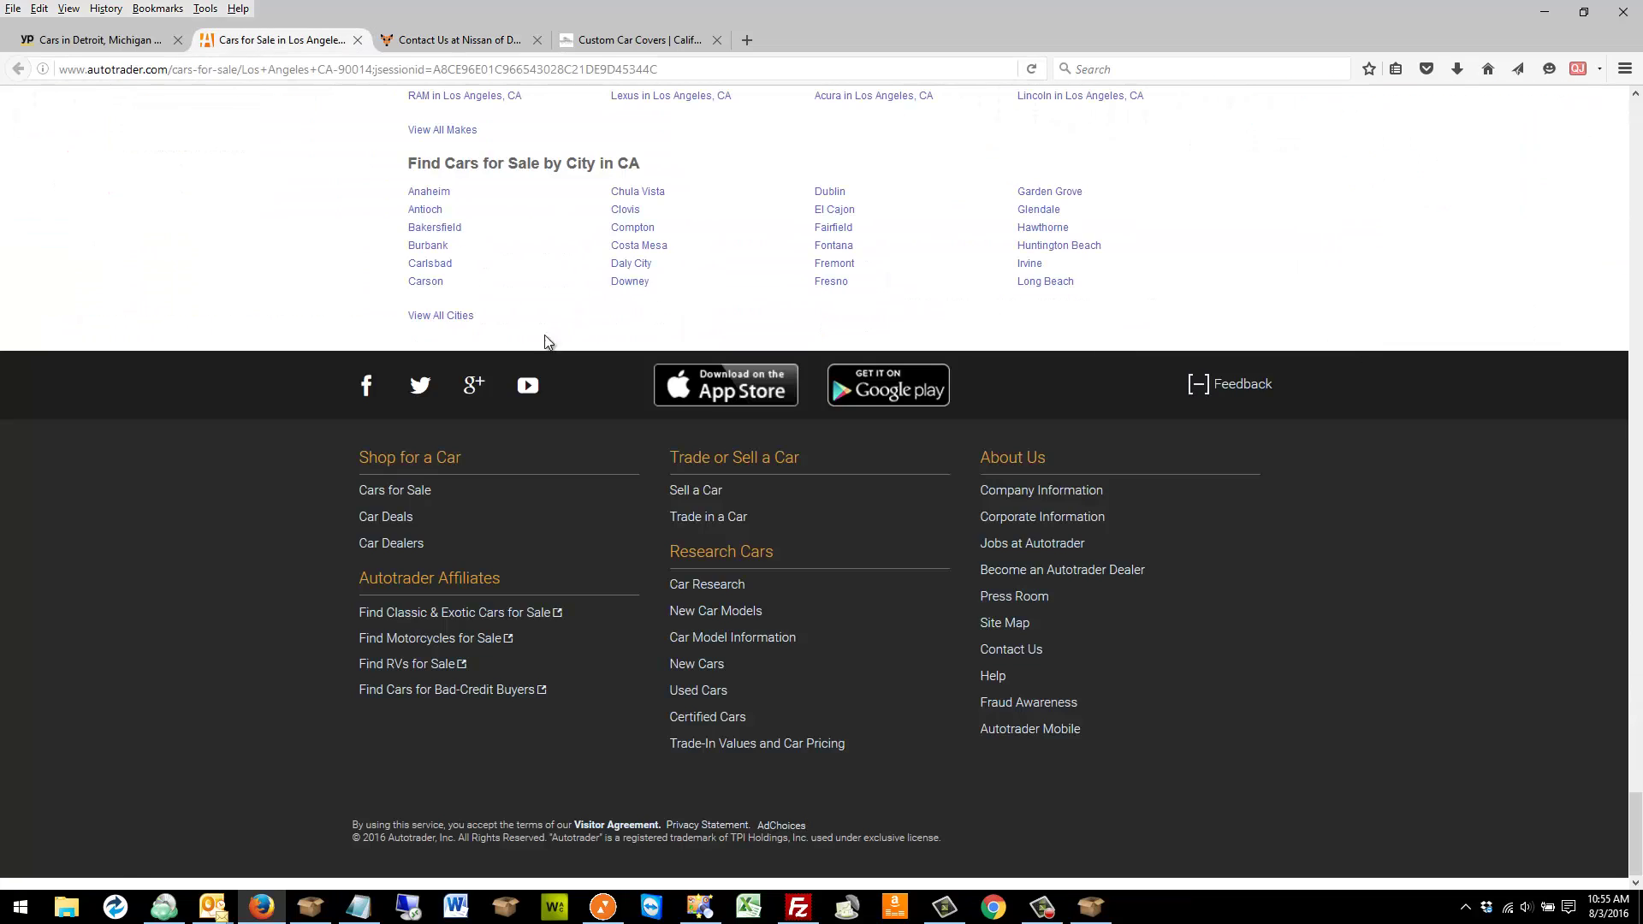
scroll(526, 351, up, 2)
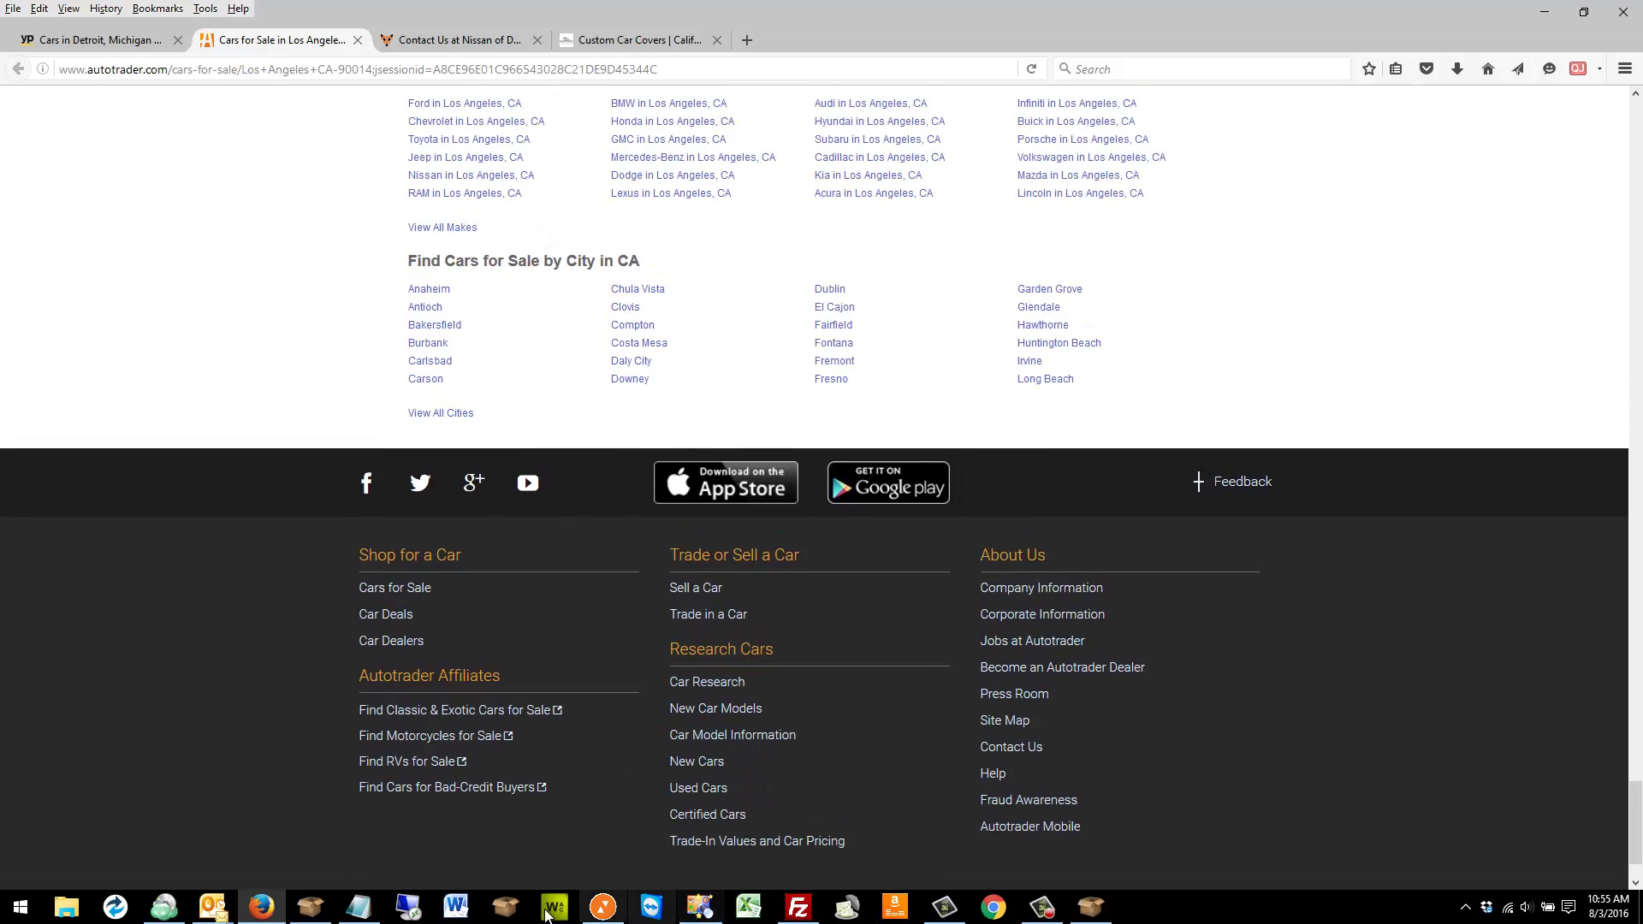
Add 'contact' and 'abou' as pages-to-crawl keywords, apply them, and restart the scrape.
click(1087, 909)
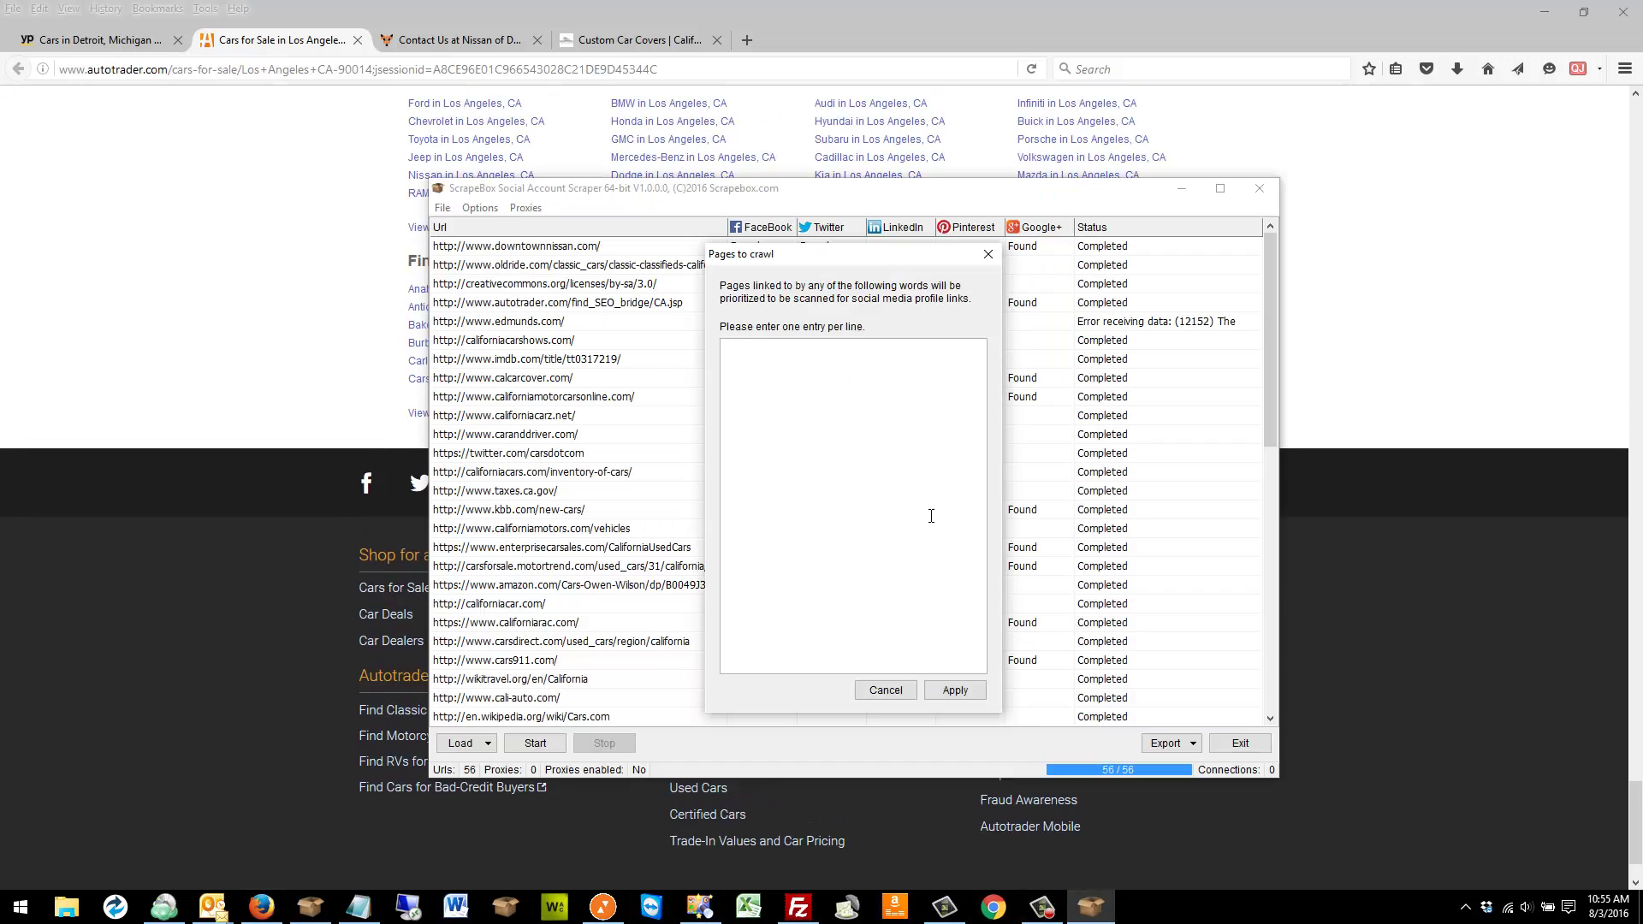
text(contact)
key(Return)
text(about)
click(954, 690)
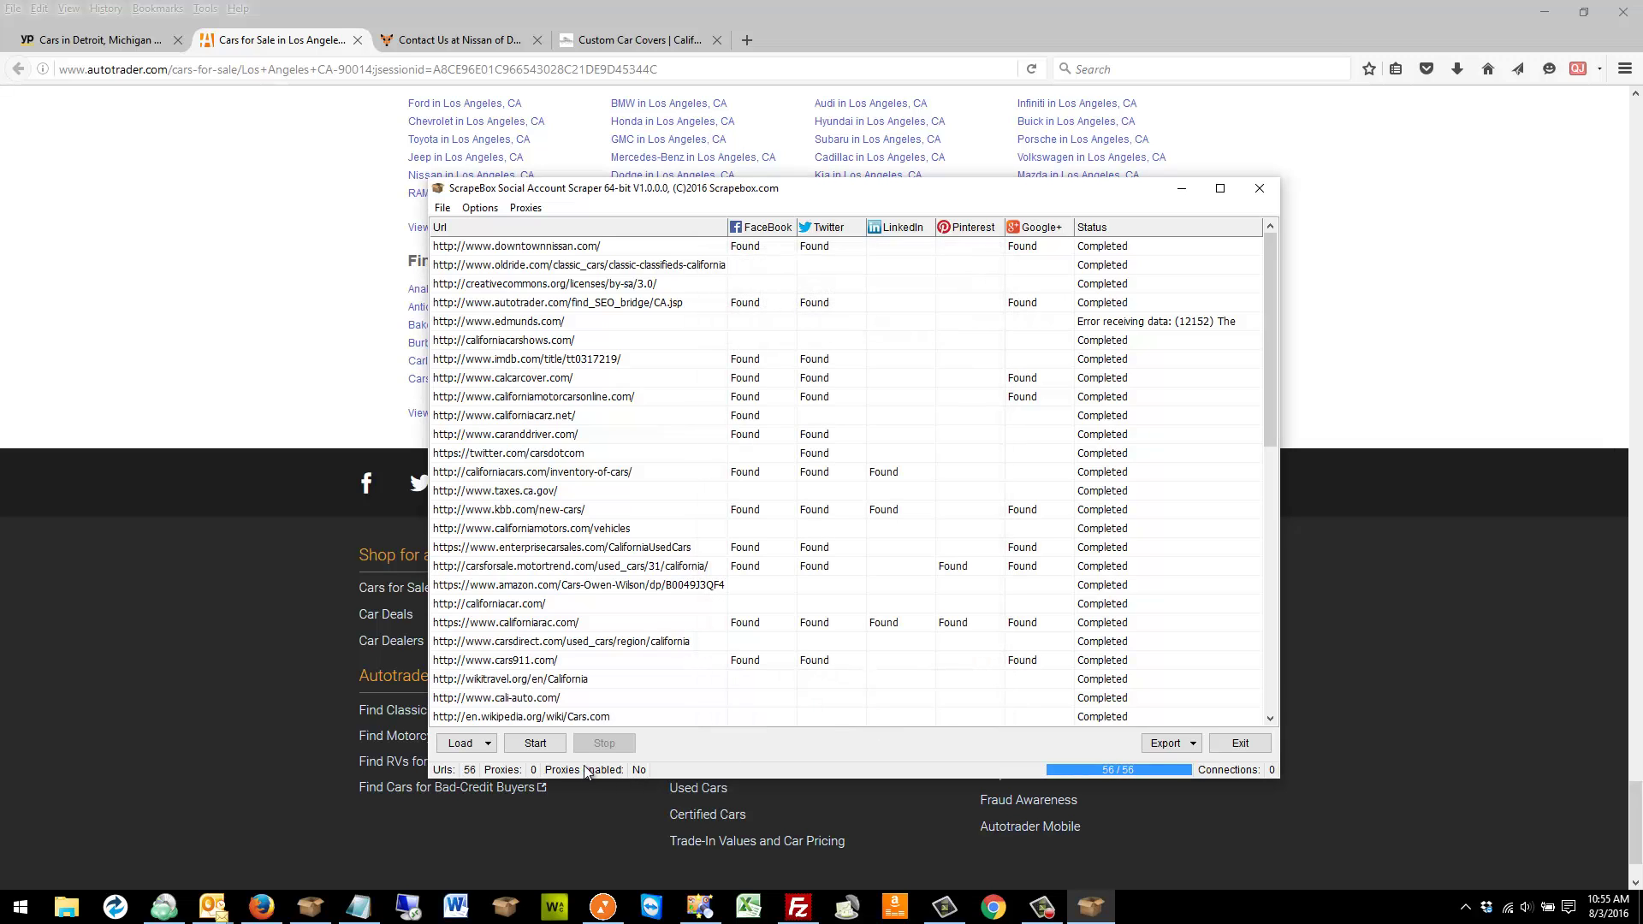
click(530, 743)
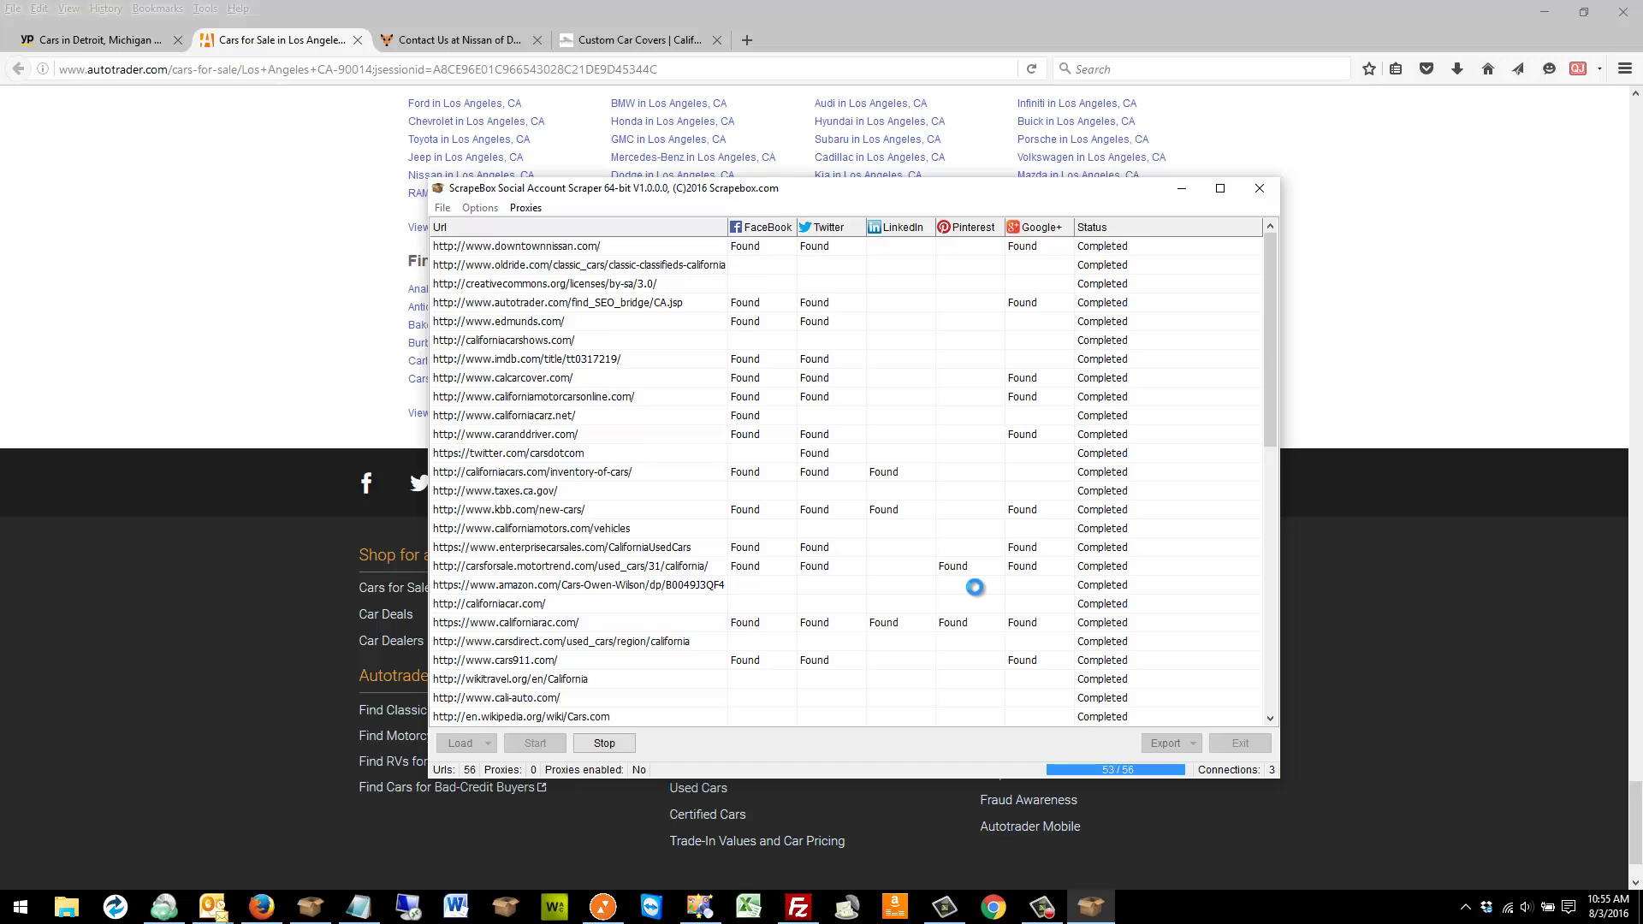
On the Nissan Contact Us page, select the feedback heading and intro text, then return to ScrapeBox.
click(1530, 301)
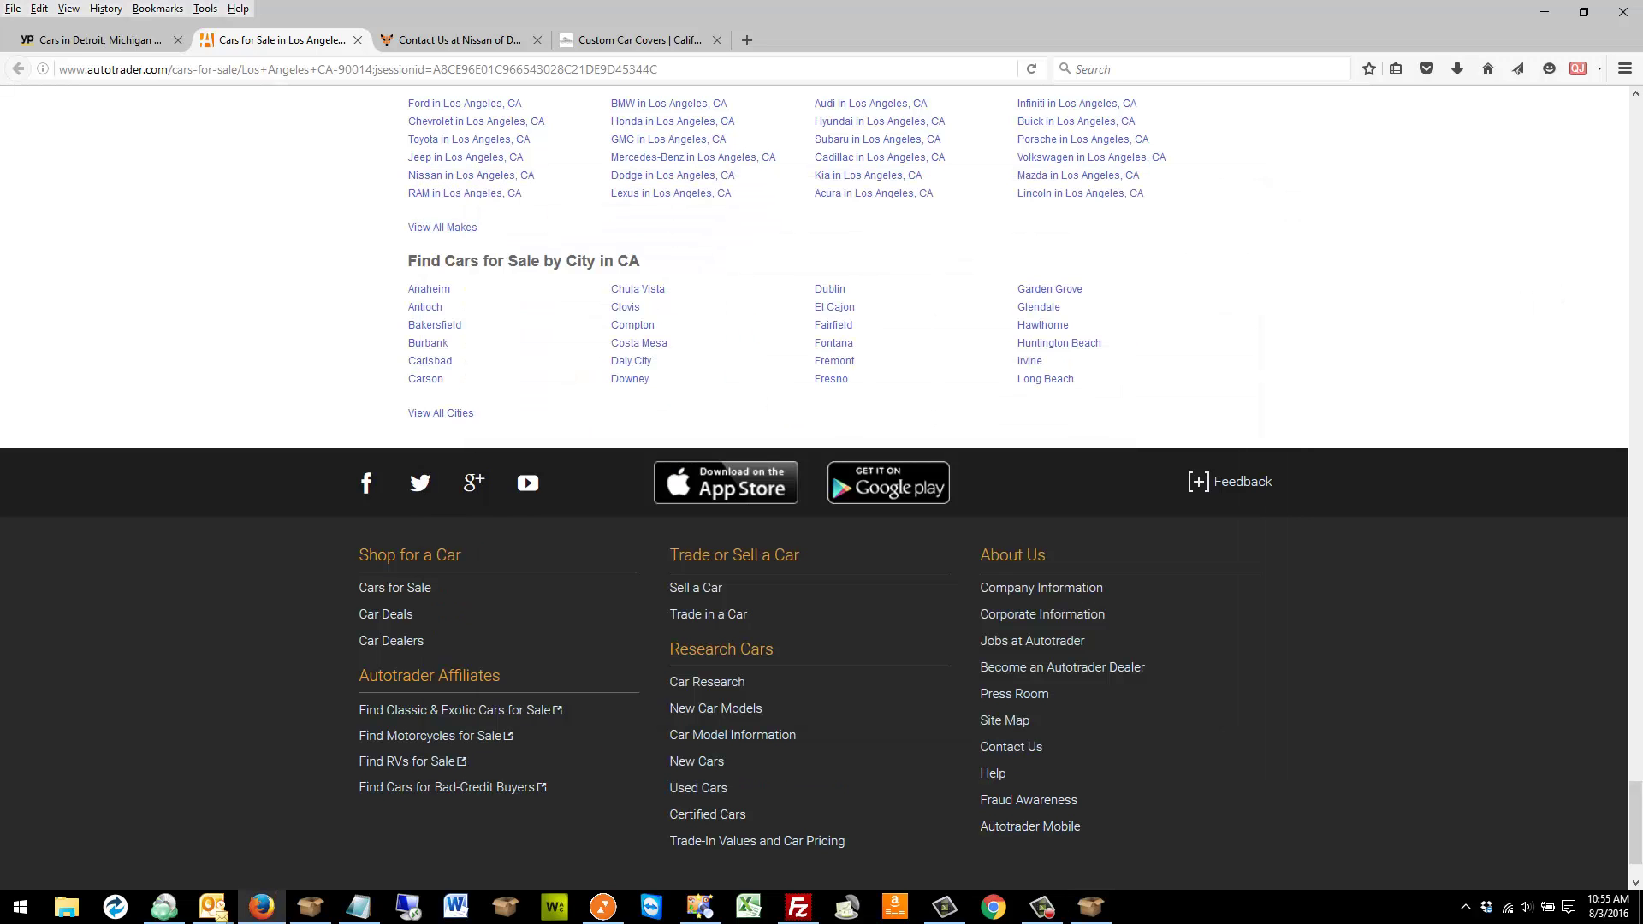
click(488, 45)
mouse_move(1339, 192)
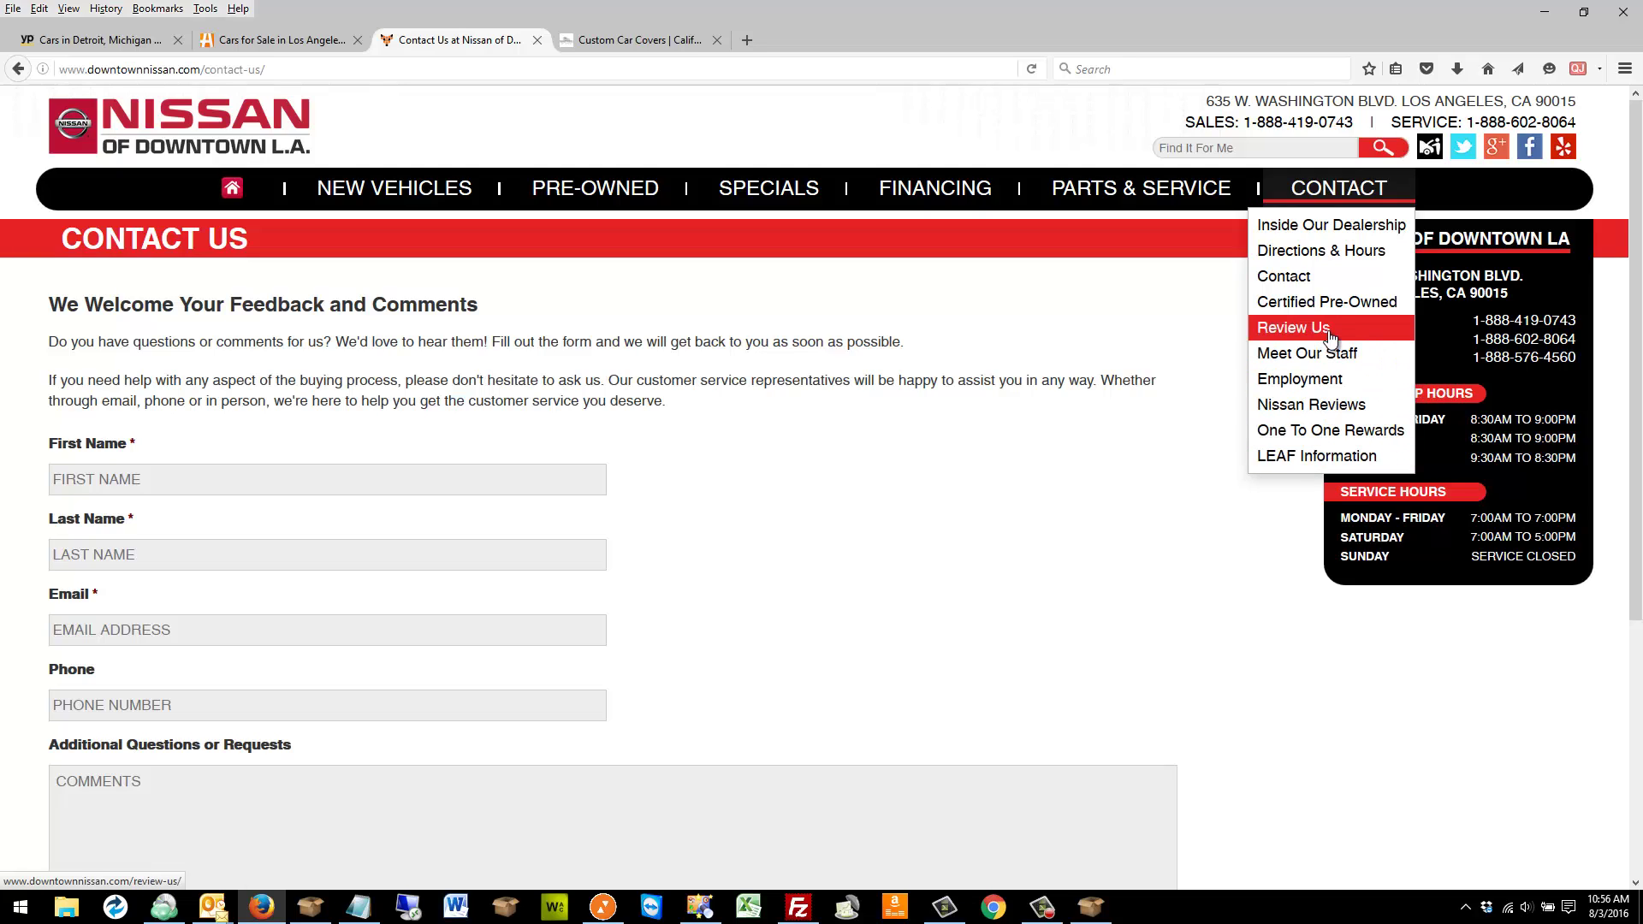
triple_click(1134, 331)
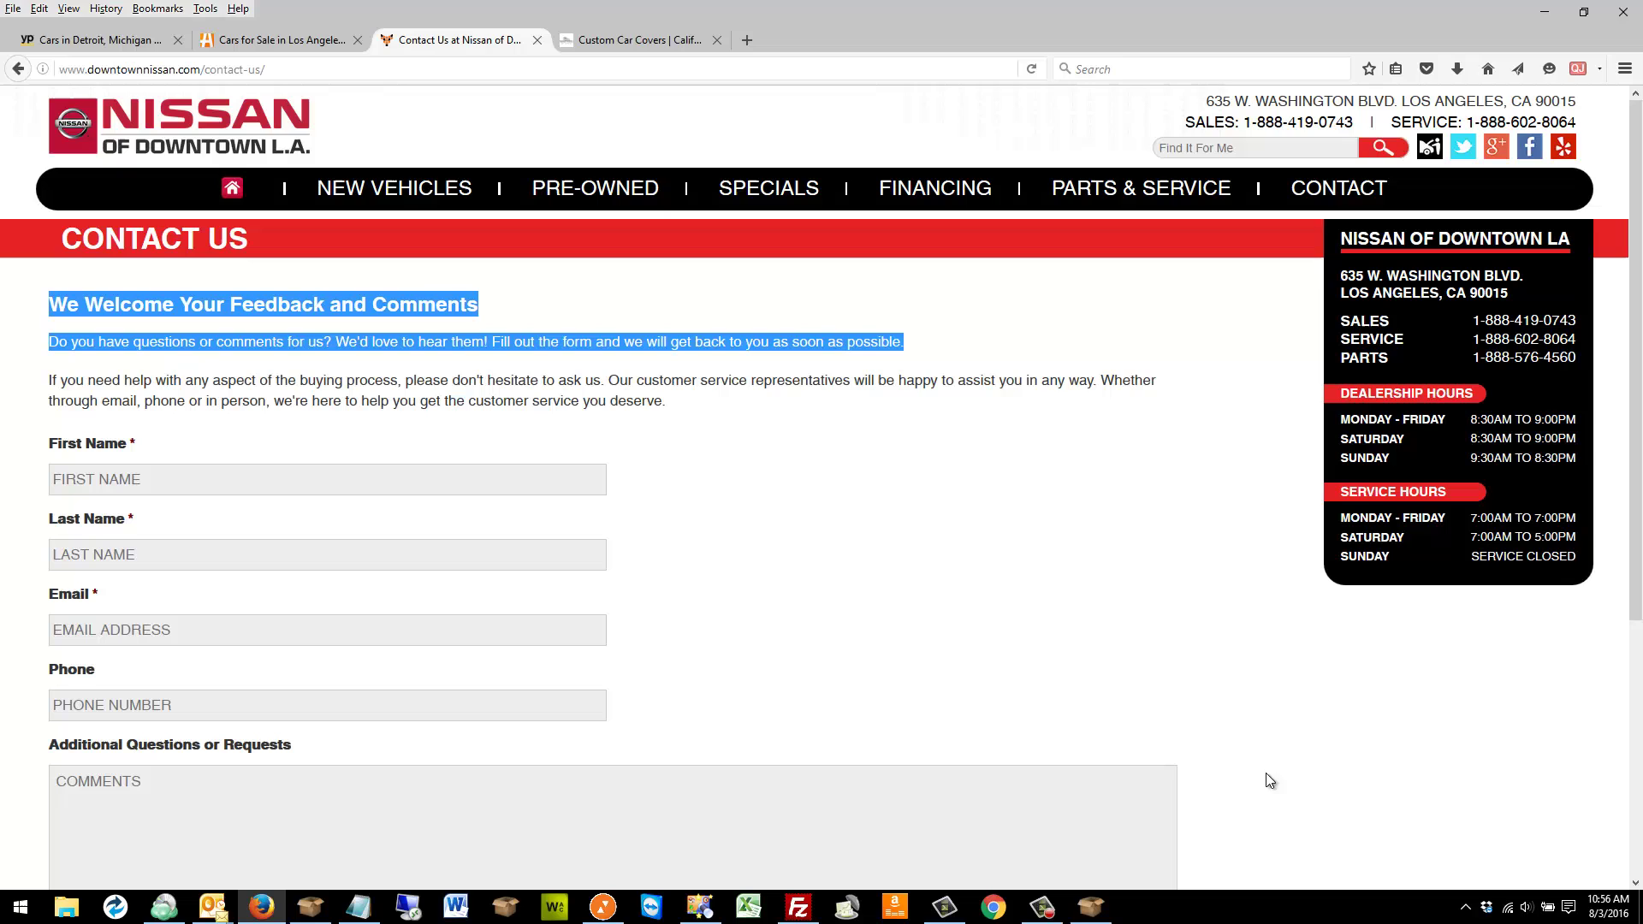
click(1091, 907)
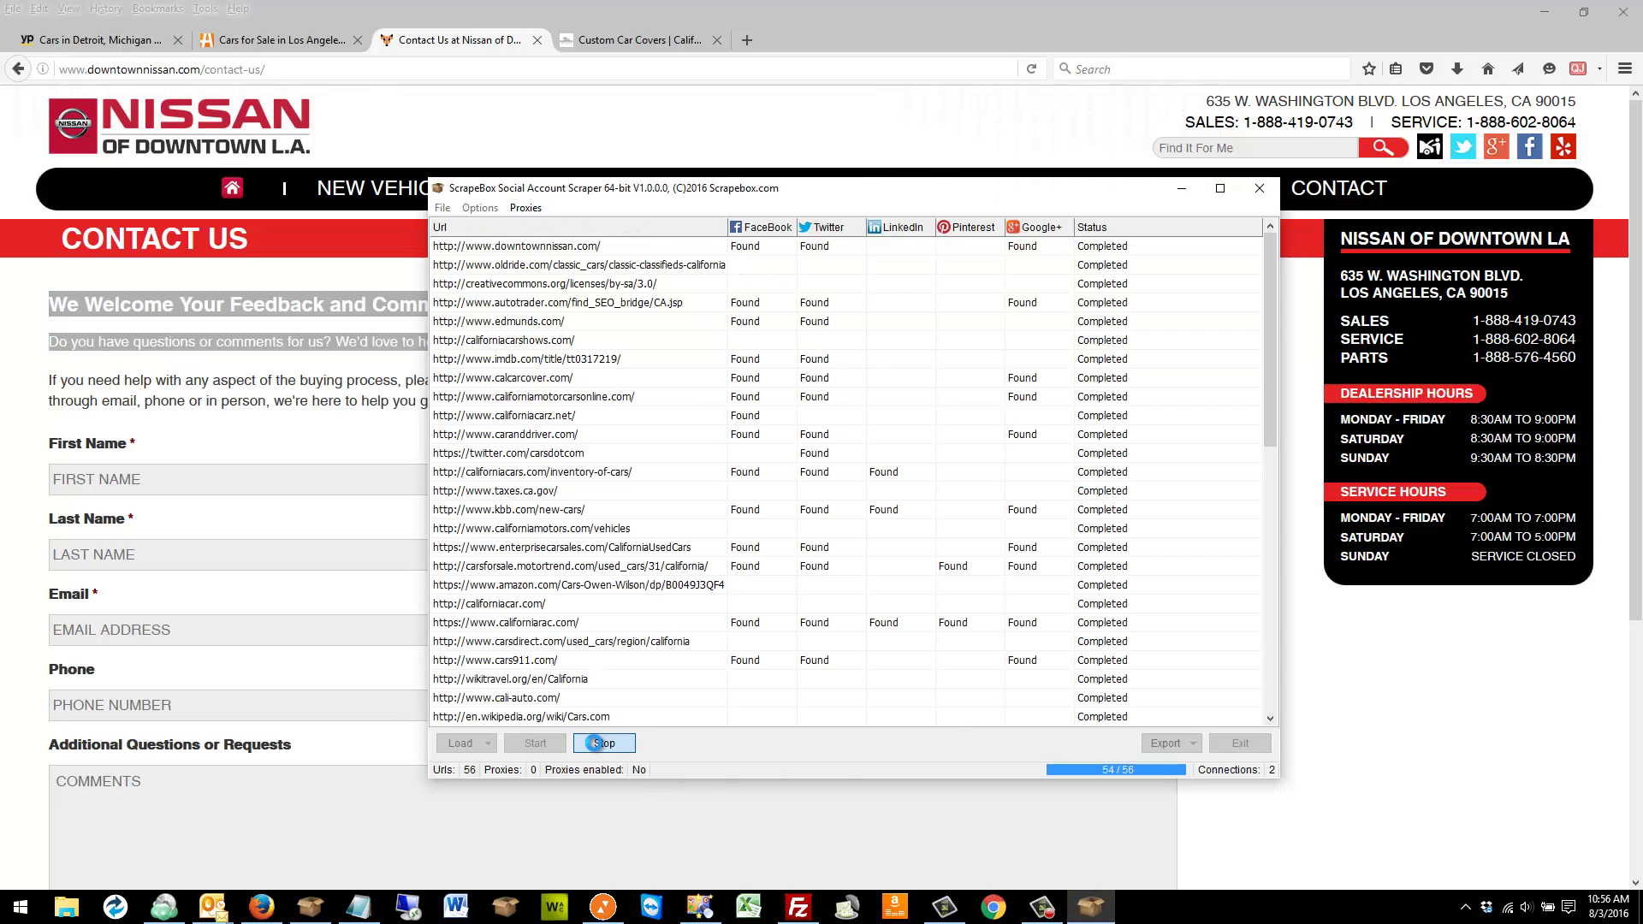
Stop the running rescan, which winds down at 55 of 56 URLs completed.
click(605, 744)
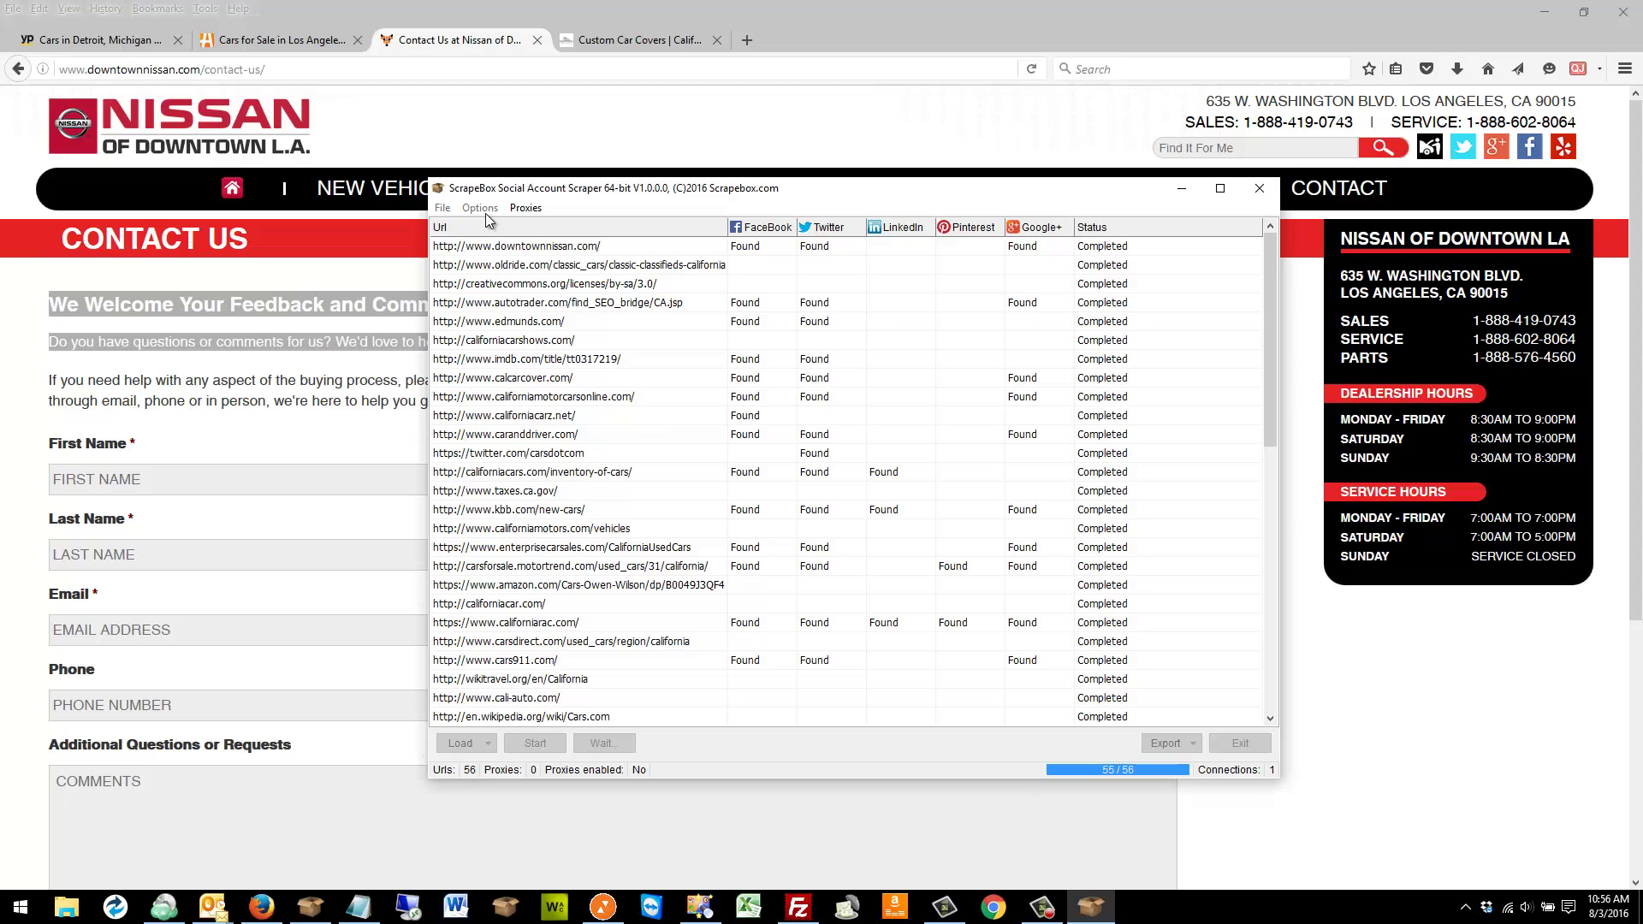